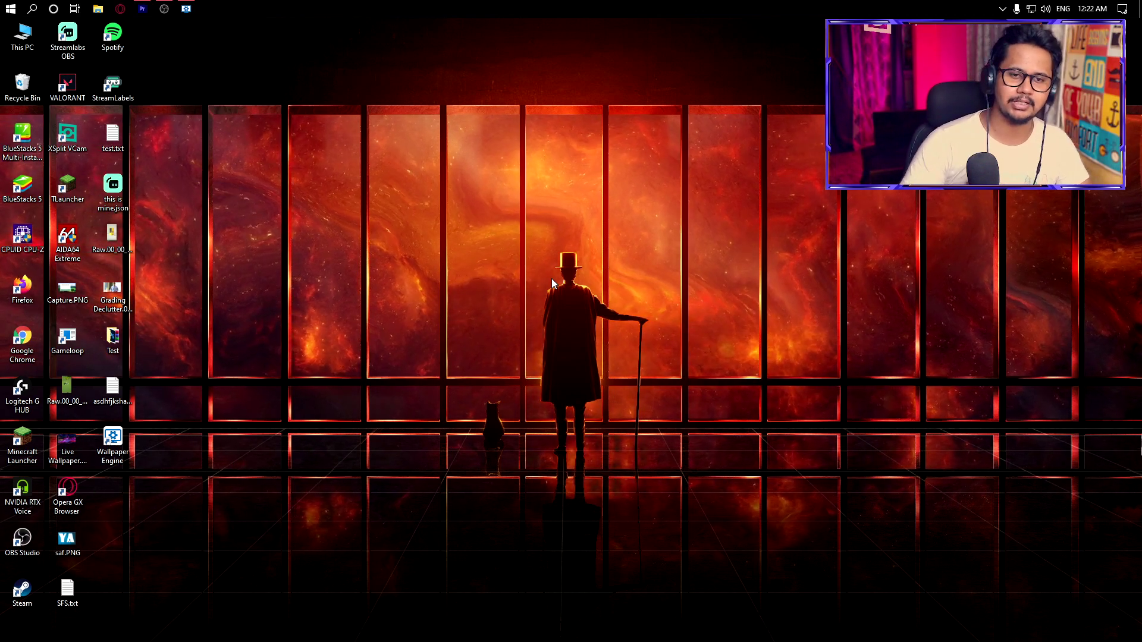
# - Refresh the desktop, launch Premiere Pro 2021 and start a new project
pyautogui.rightClick(580, 120)
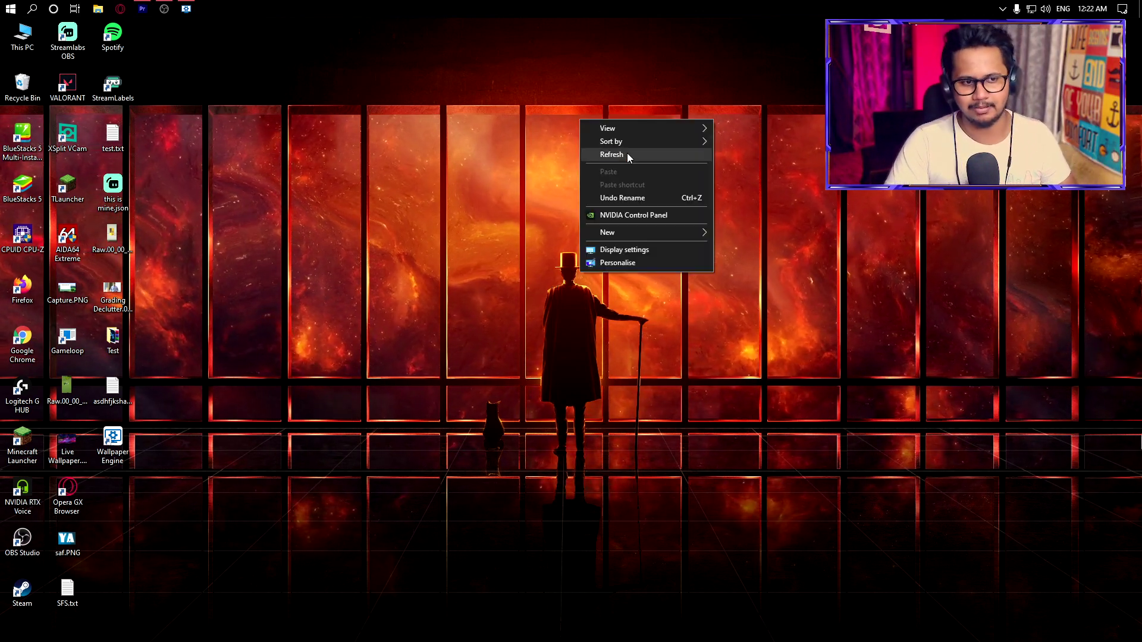
pyautogui.click(627, 154)
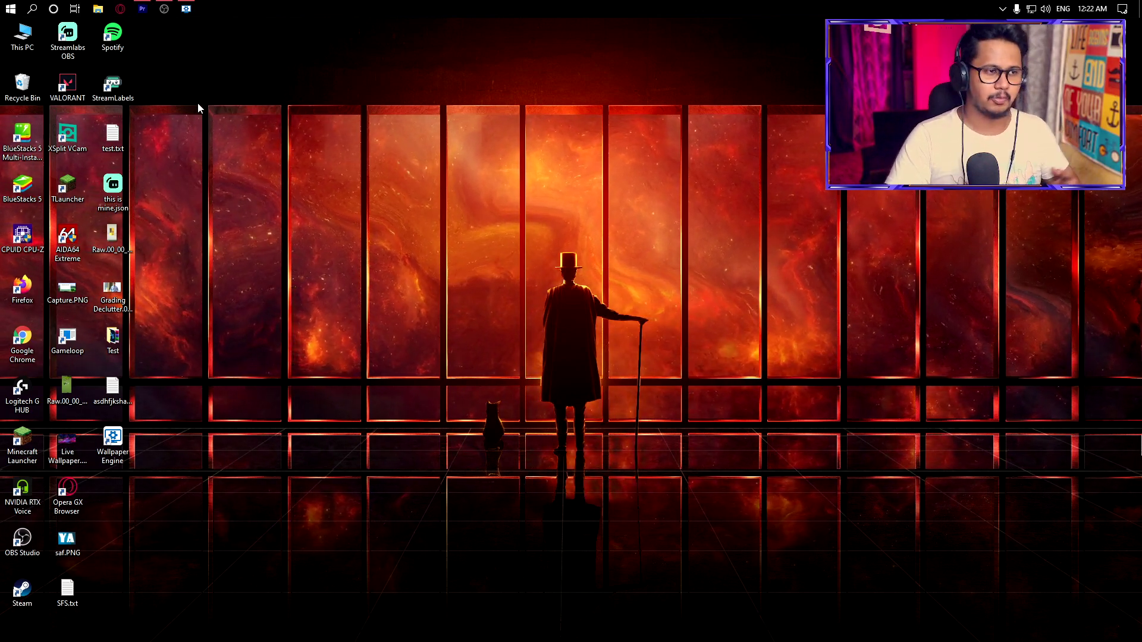
pyautogui.click(142, 8)
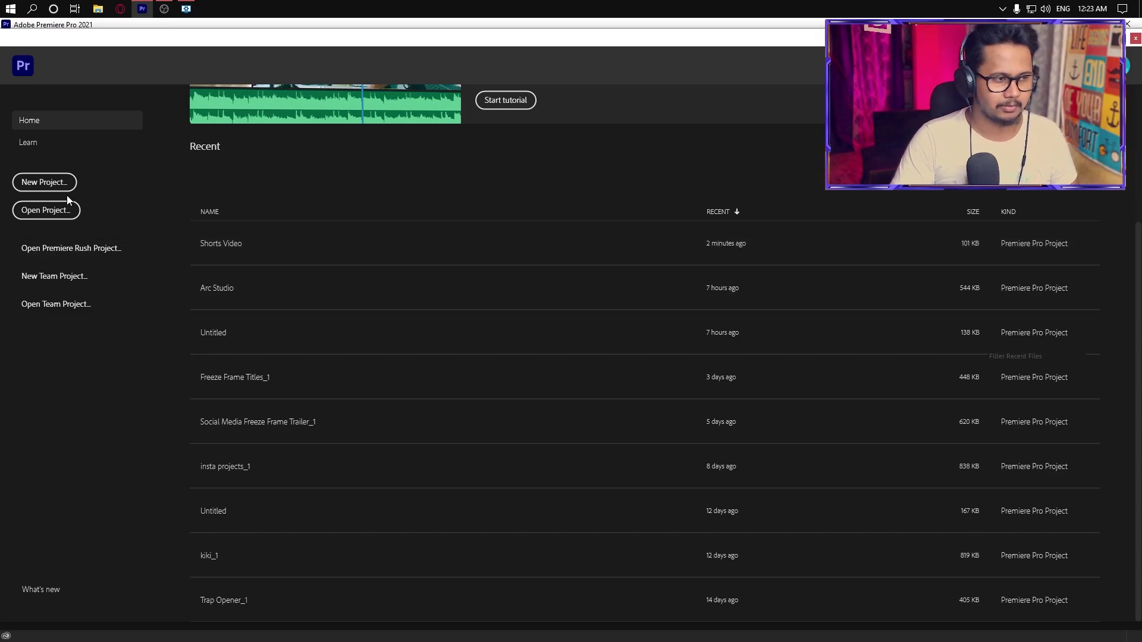
pyautogui.click(57, 187)
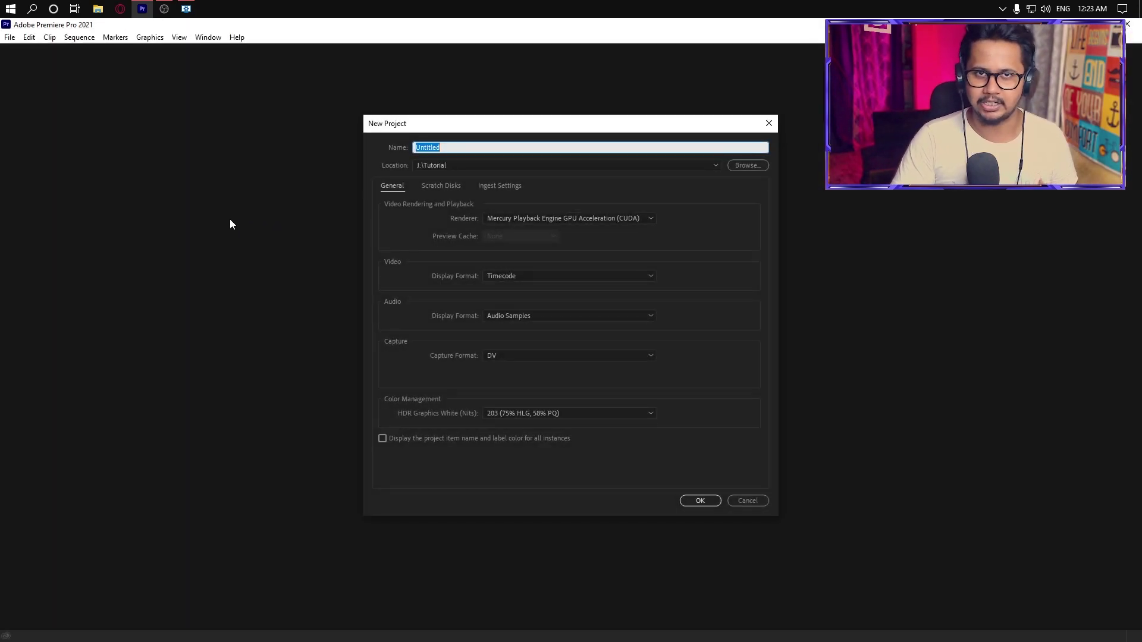
# - Name the project 'Youtube Shorts' and save it in J:\Tutorial
pyautogui.click(460, 147)
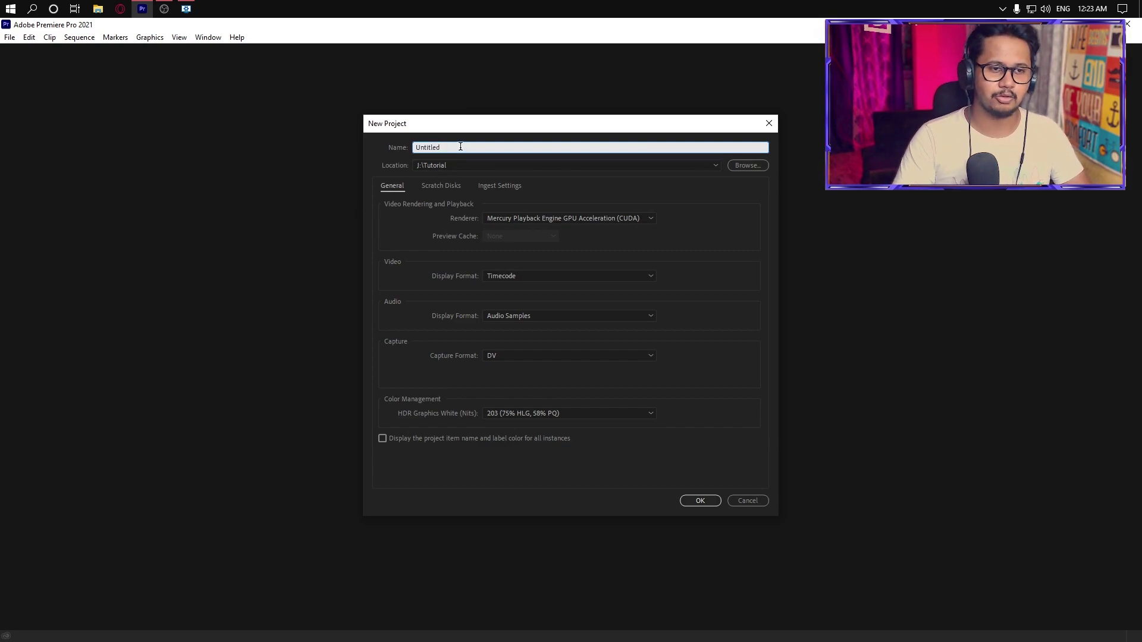
pyautogui.doubleClick(460, 147)
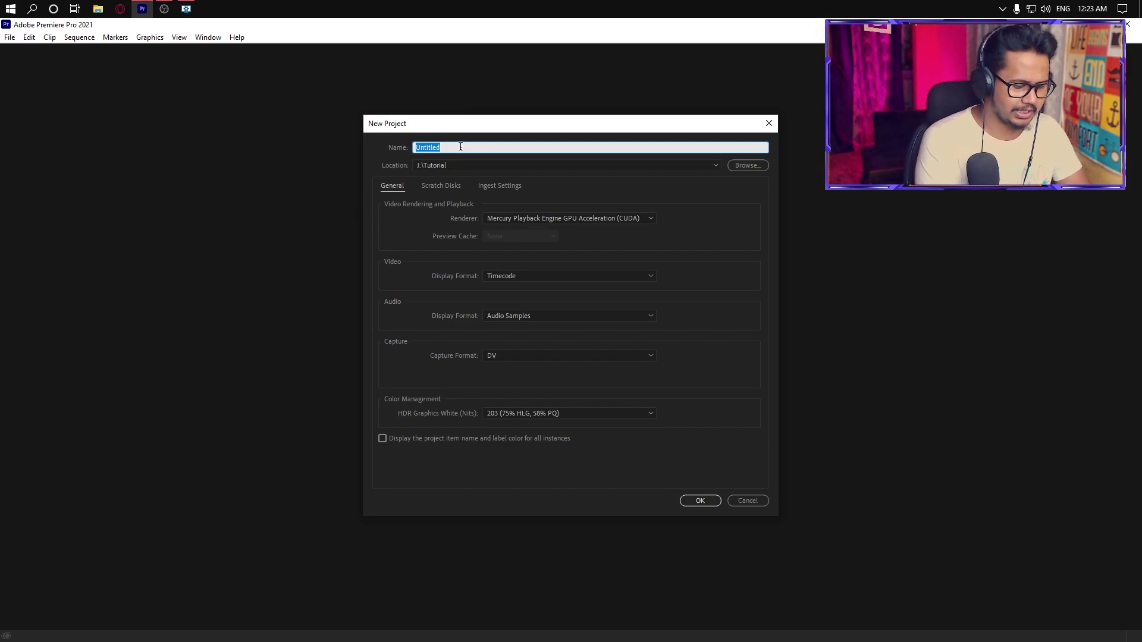
pyautogui.write('Youtube Shorts')
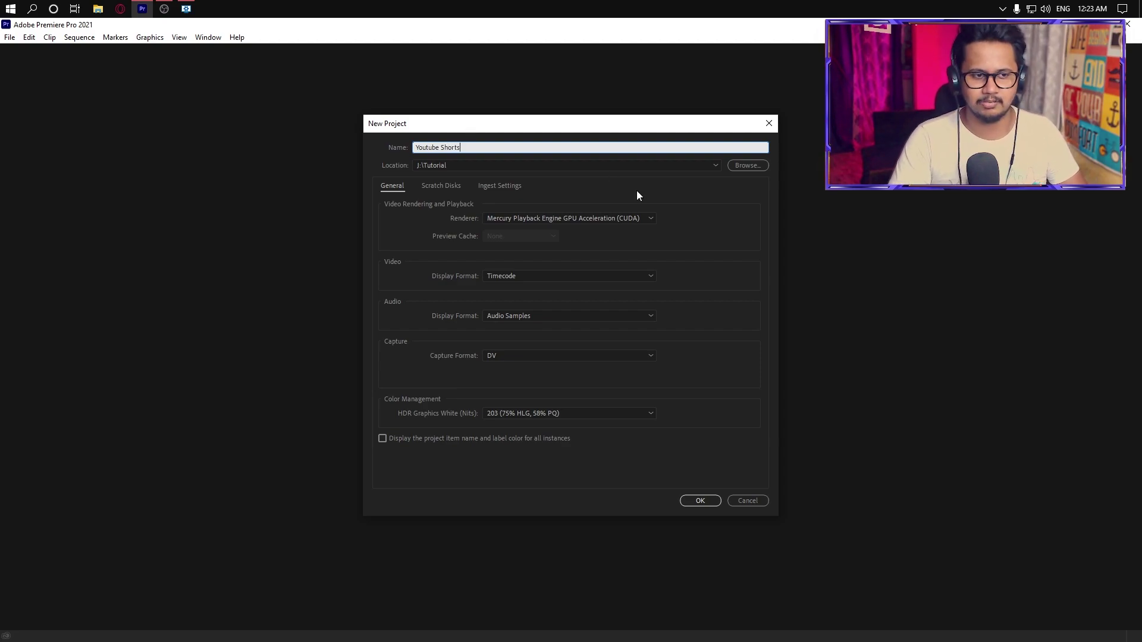
pyautogui.click(758, 167)
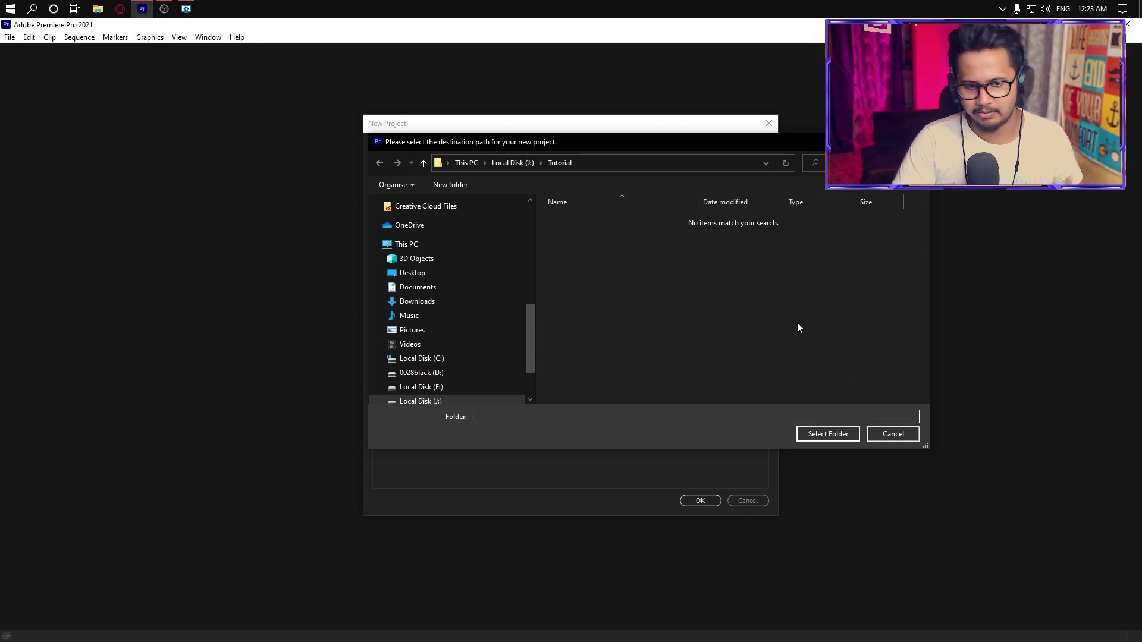
pyautogui.click(828, 434)
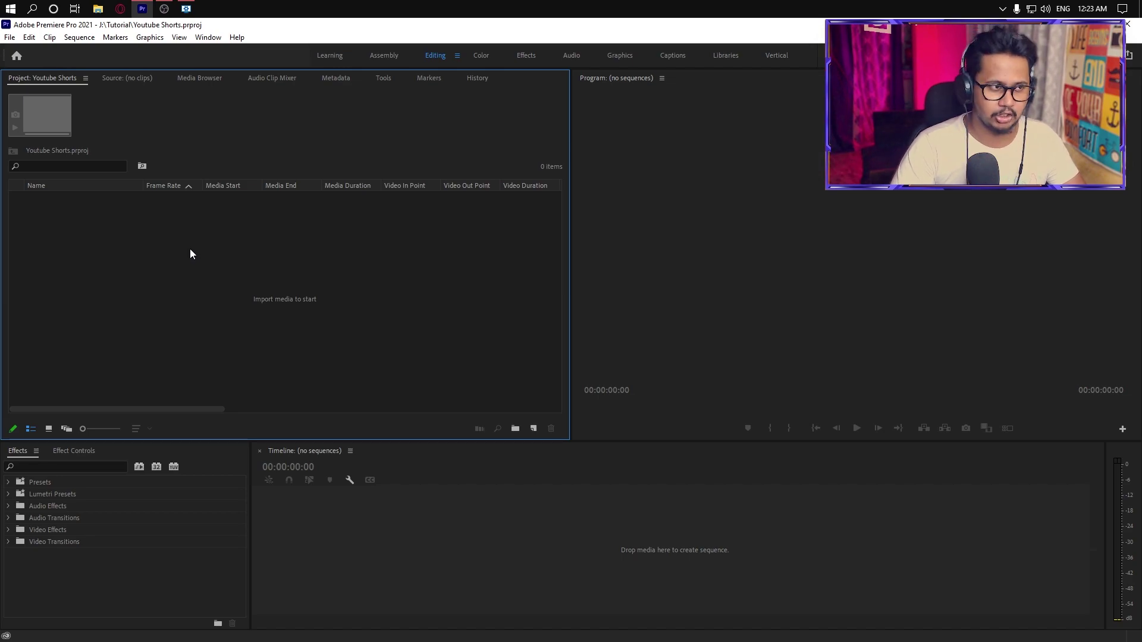
pyautogui.click(97, 7)
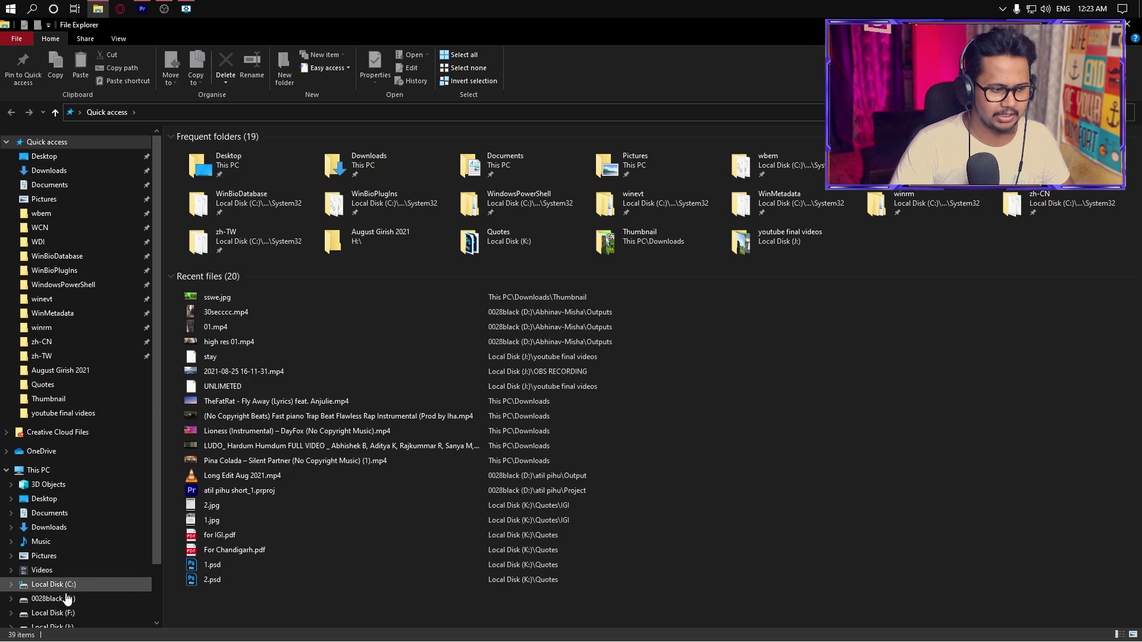
pyautogui.scroll(-2, 77, 571)
pyautogui.click(81, 561)
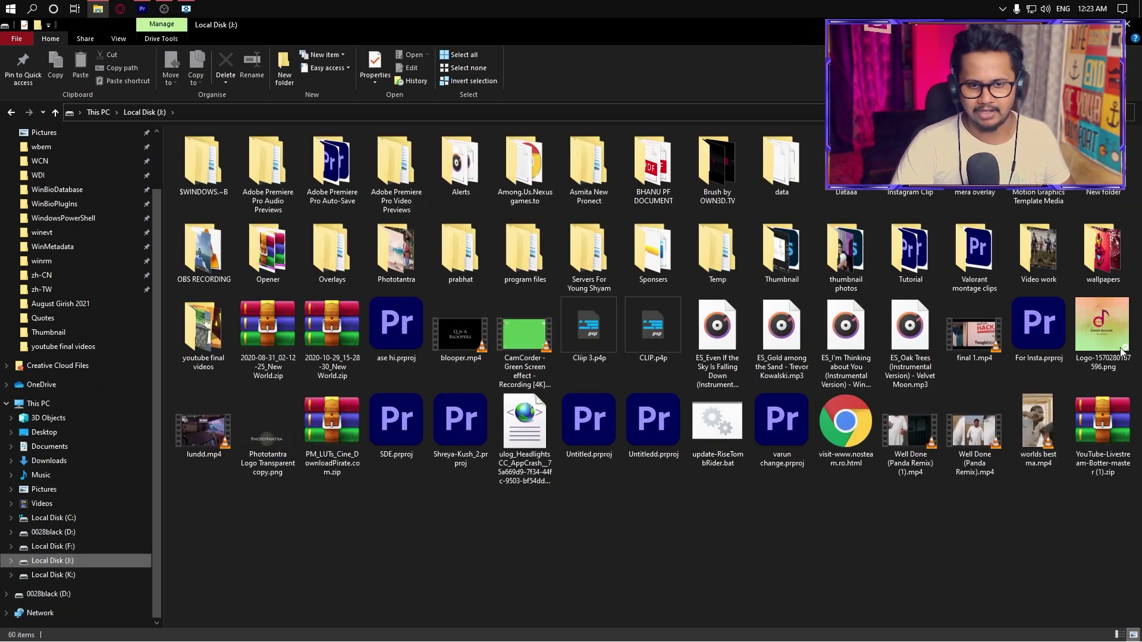
pyautogui.doubleClick(204, 251)
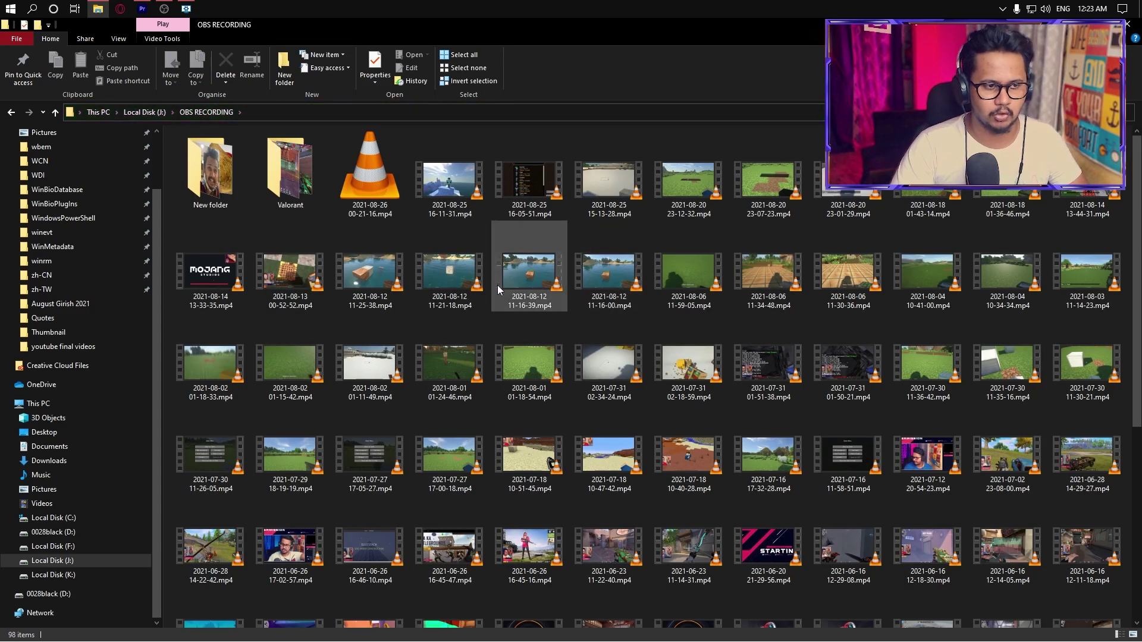
pyautogui.click(444, 197)
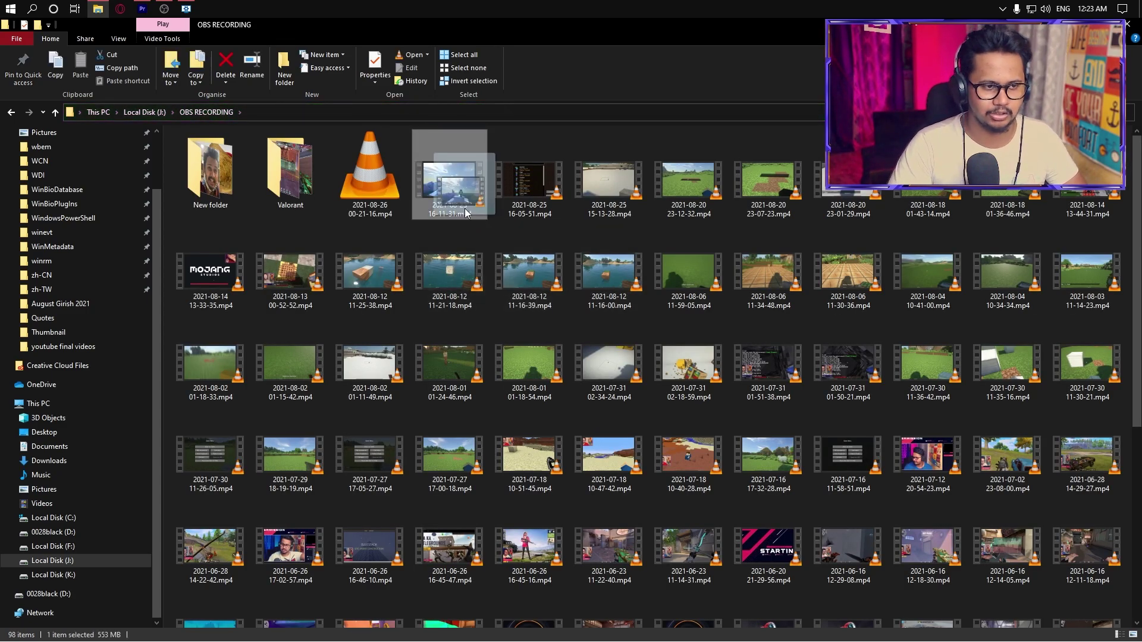
pyautogui.moveTo(450, 178); pyautogui.dragTo(179, 280)
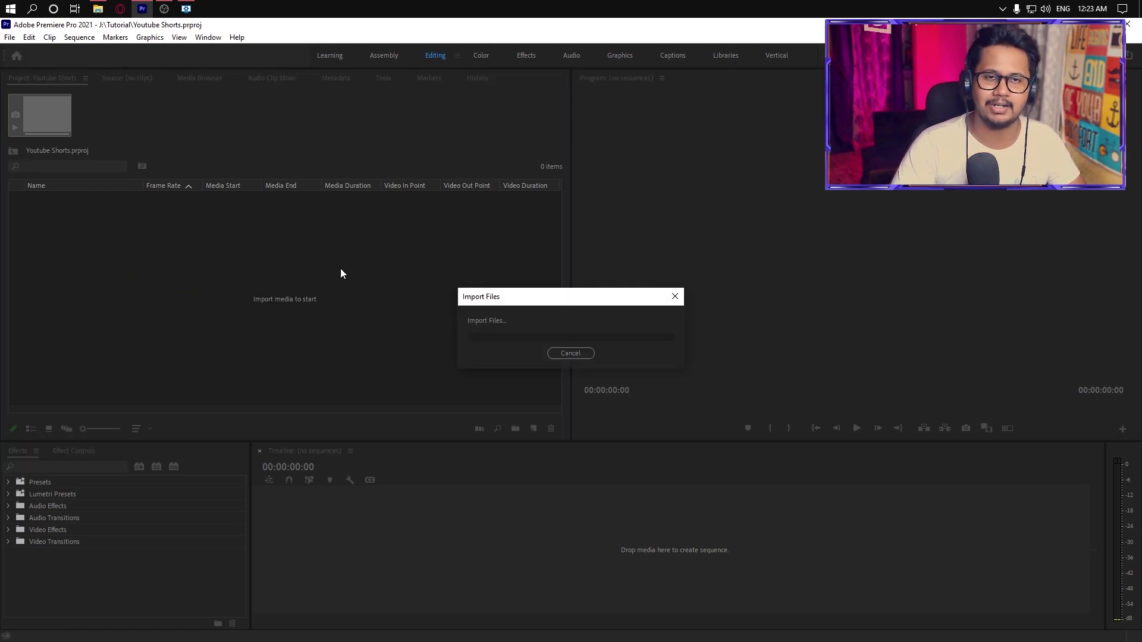
pyautogui.click(53, 213)
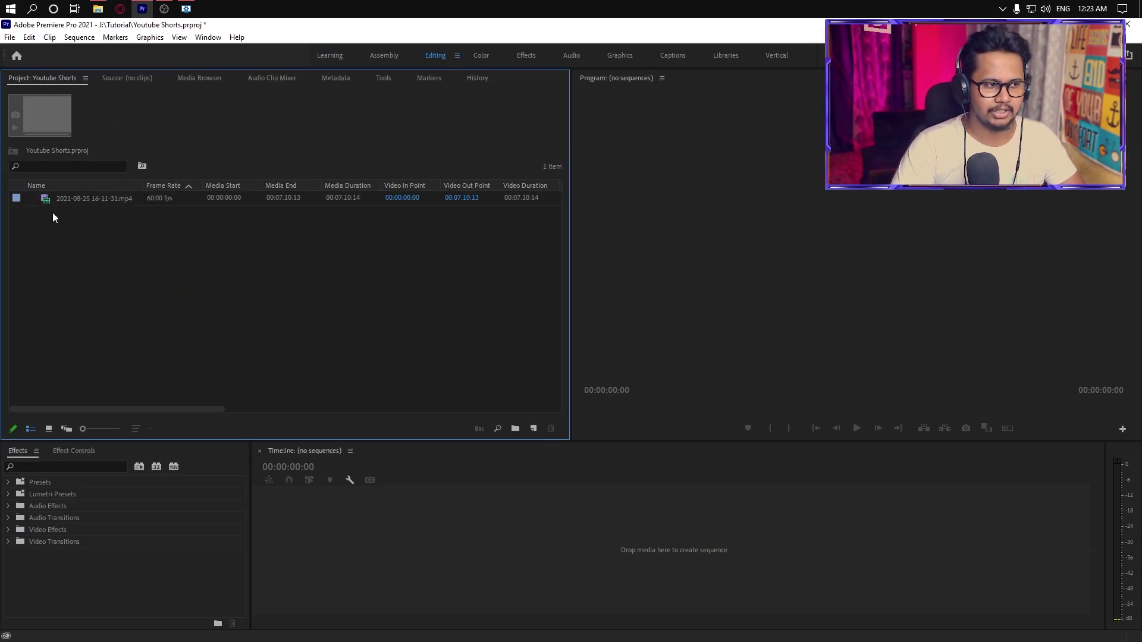
pyautogui.click(90, 199)
pyautogui.rightClick(90, 198)
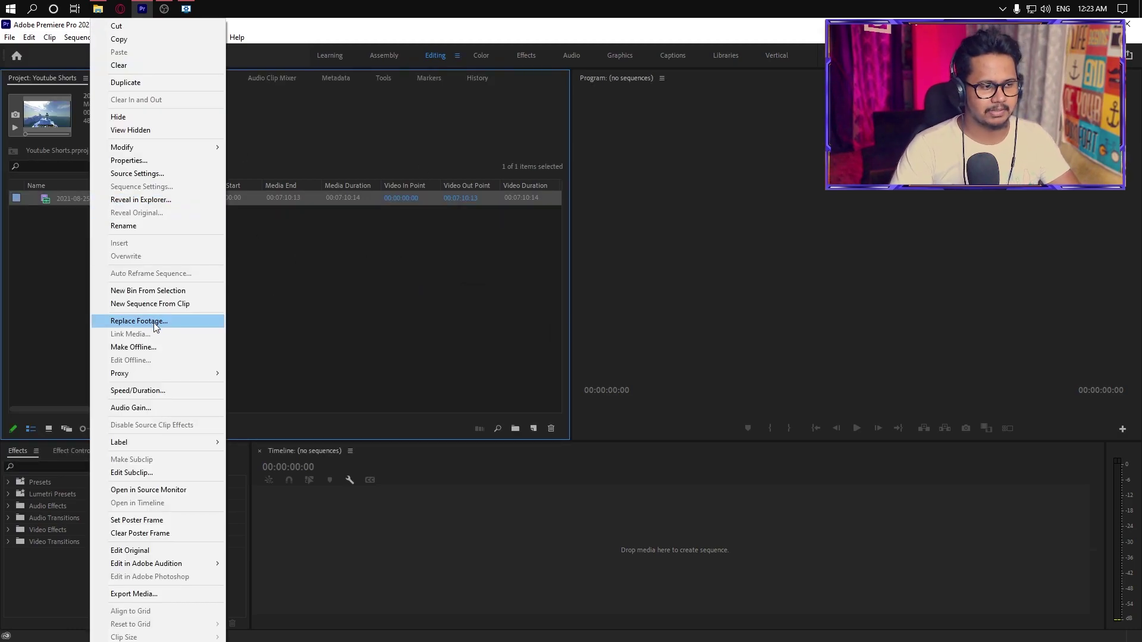
pyautogui.click(33, 263)
pyautogui.rightClick(46, 204)
pyautogui.click(31, 257)
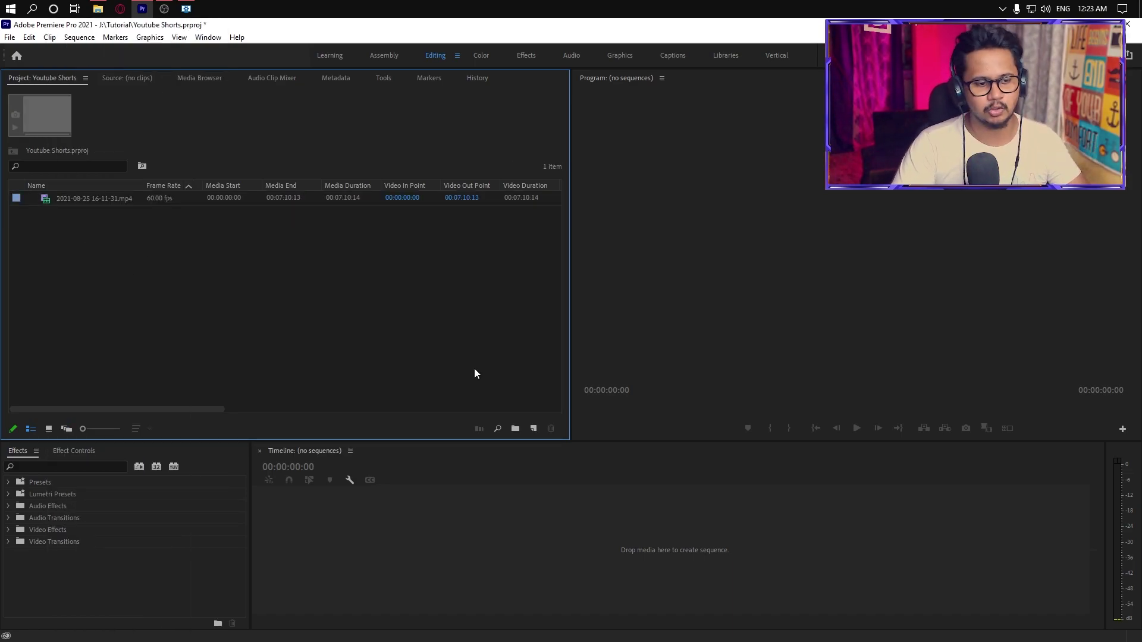
# - Browse the 1080p 16x9 25 and 23.976 sequence presets, then cancel without creating one
pyautogui.click(532, 428)
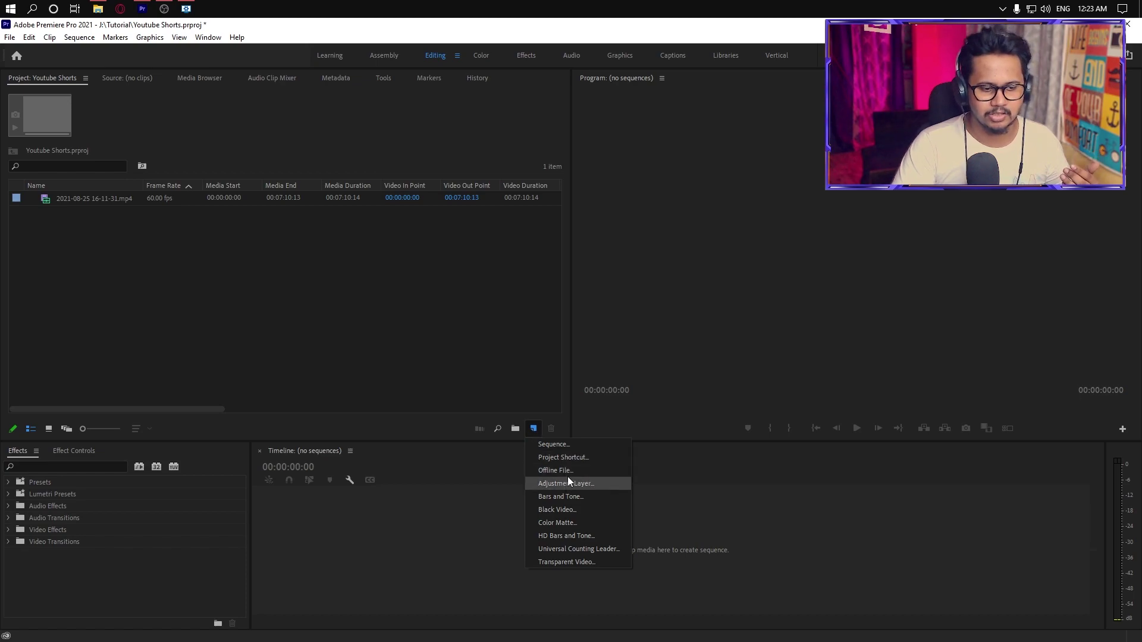
pyautogui.click(568, 445)
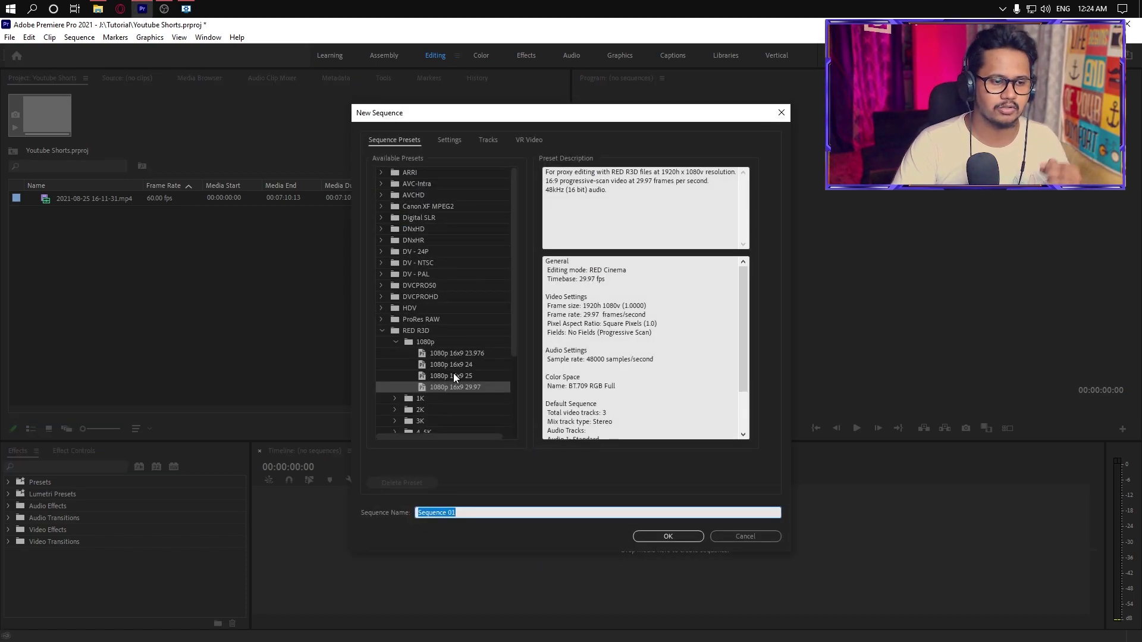
pyautogui.click(454, 376)
pyautogui.click(461, 355)
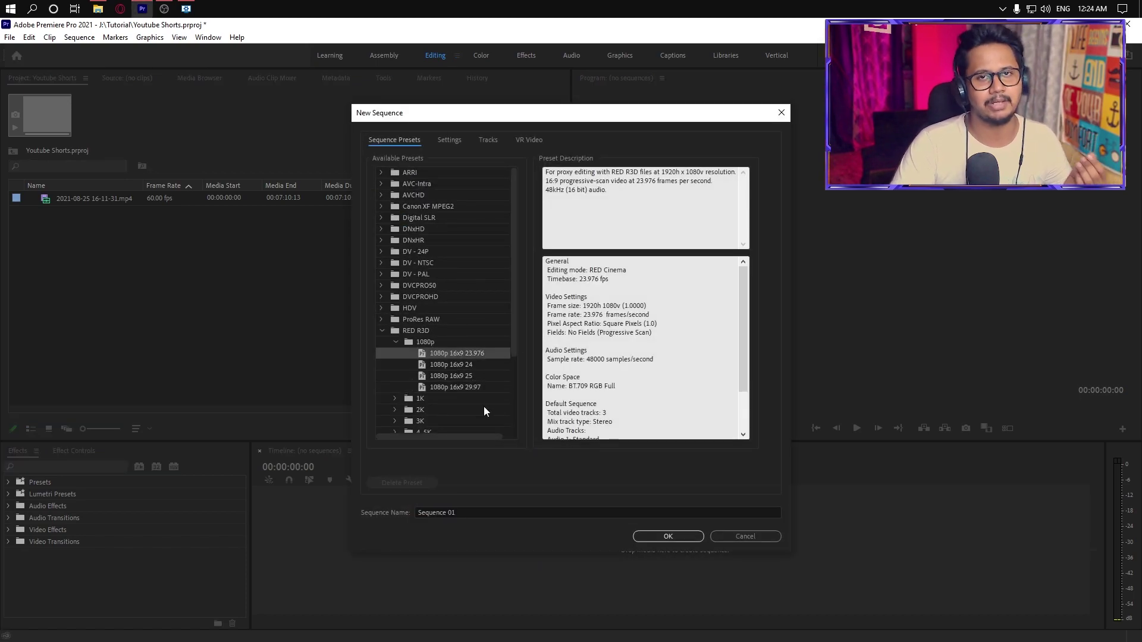
pyautogui.click(765, 537)
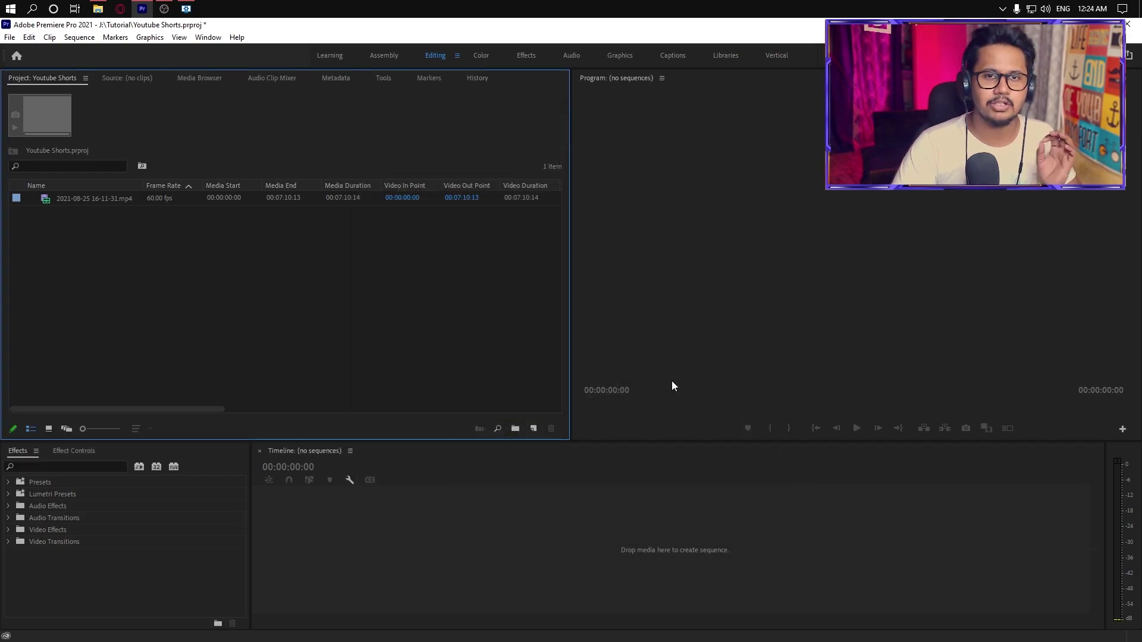
# - Create a sequence from the clip, clear its timeline, then place the mp4 back on it
pyautogui.rightClick(84, 198)
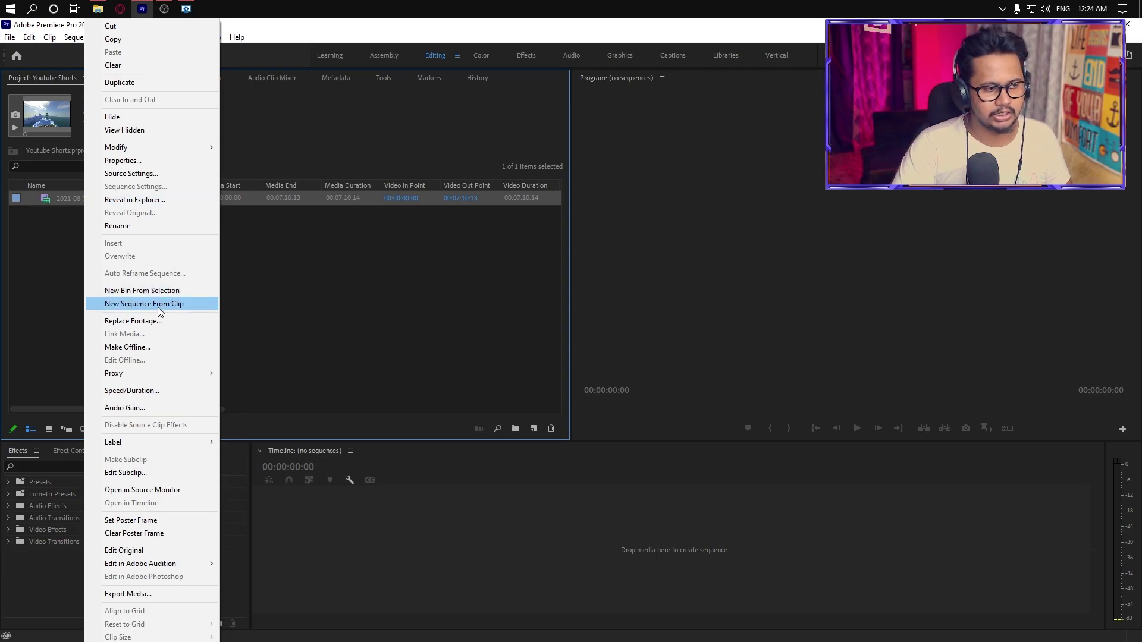
pyautogui.click(190, 308)
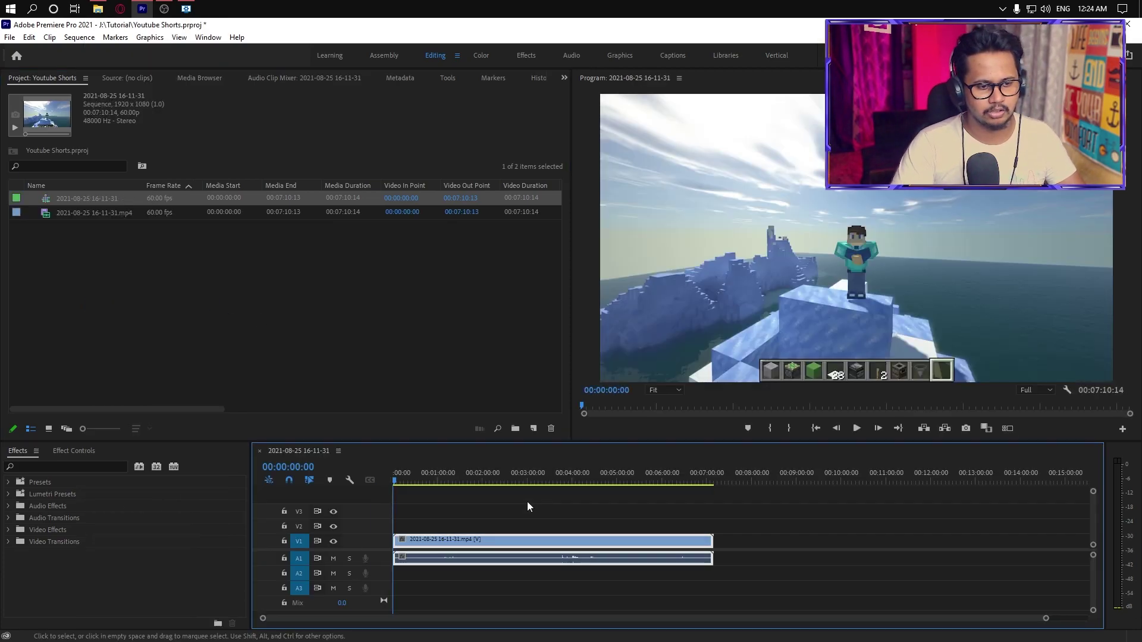
pyautogui.moveTo(540, 519); pyautogui.dragTo(639, 574)
pyautogui.press('Delete')
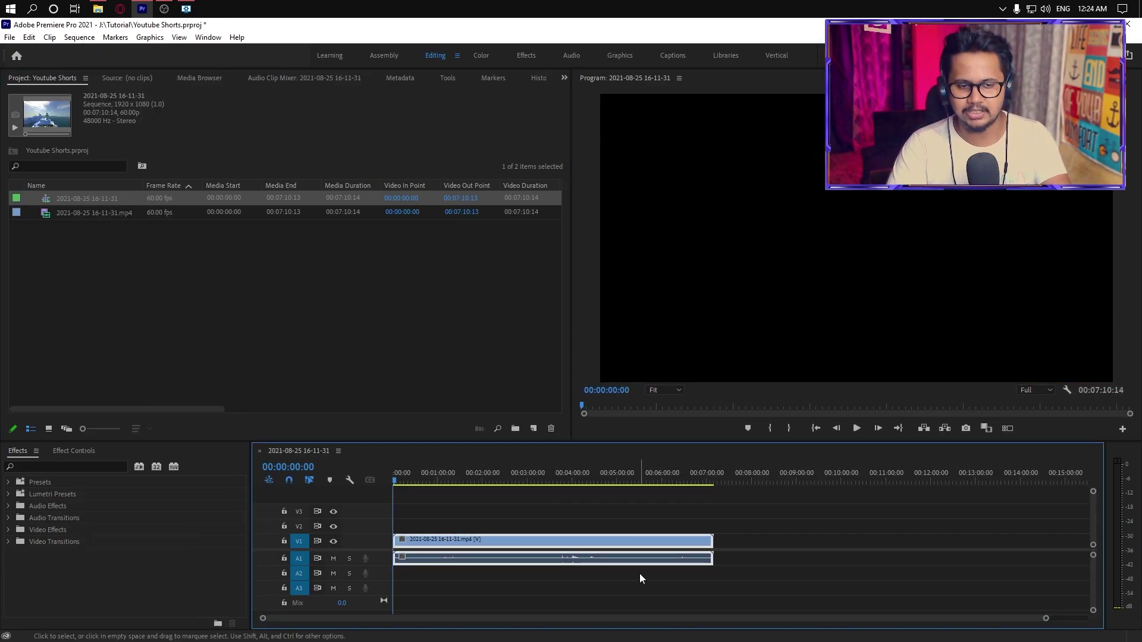
pyautogui.click(100, 270)
pyautogui.moveTo(45, 213); pyautogui.dragTo(390, 558)
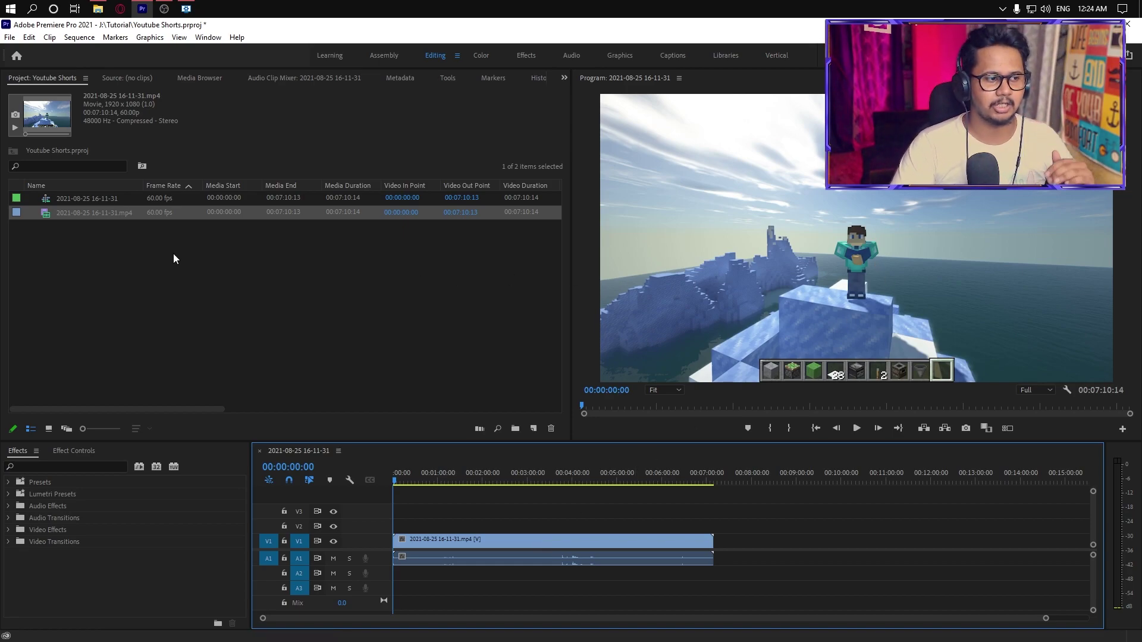
pyautogui.click(81, 201)
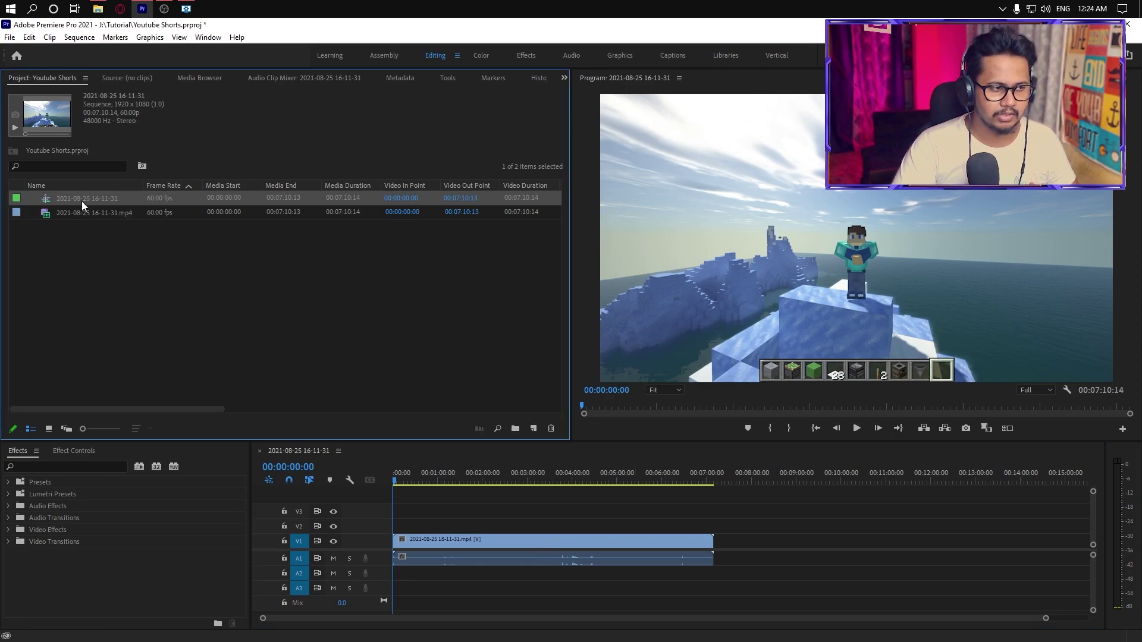
# - Set the sequence frame size to 1080 horizontal by 1920 vertical in Sequence Settings
pyautogui.rightClick(81, 201)
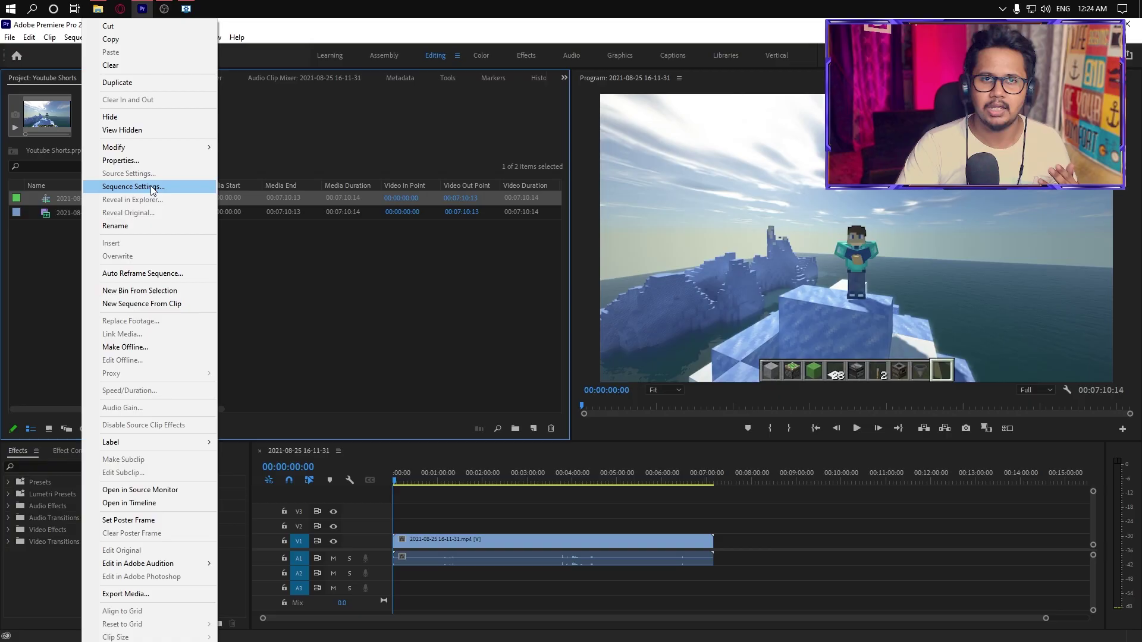
pyautogui.click(151, 187)
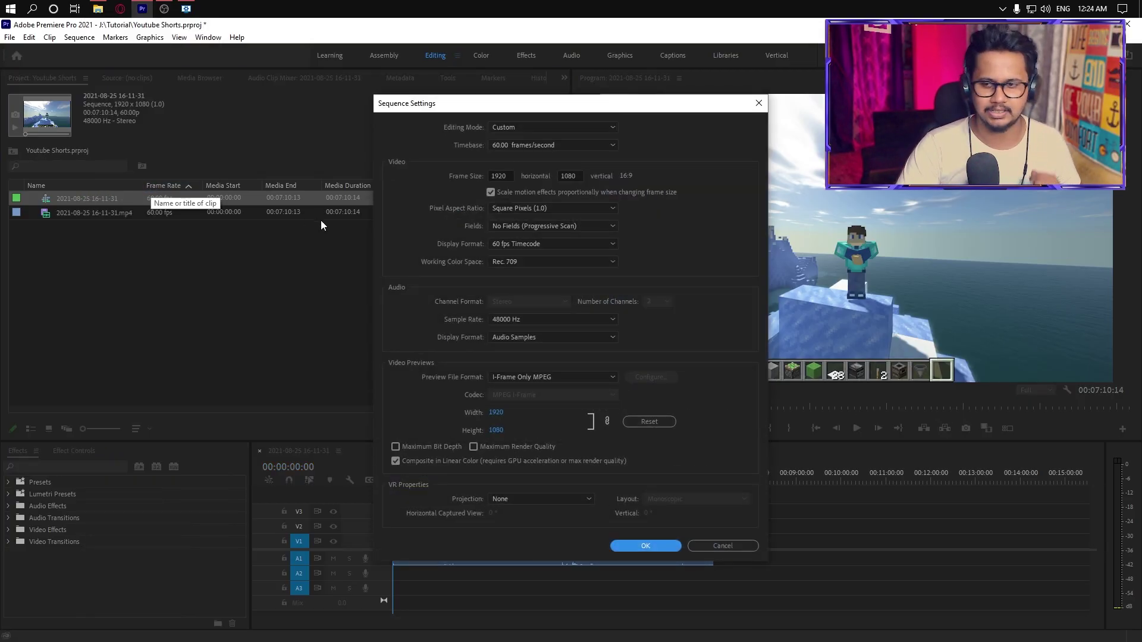
pyautogui.doubleClick(499, 176)
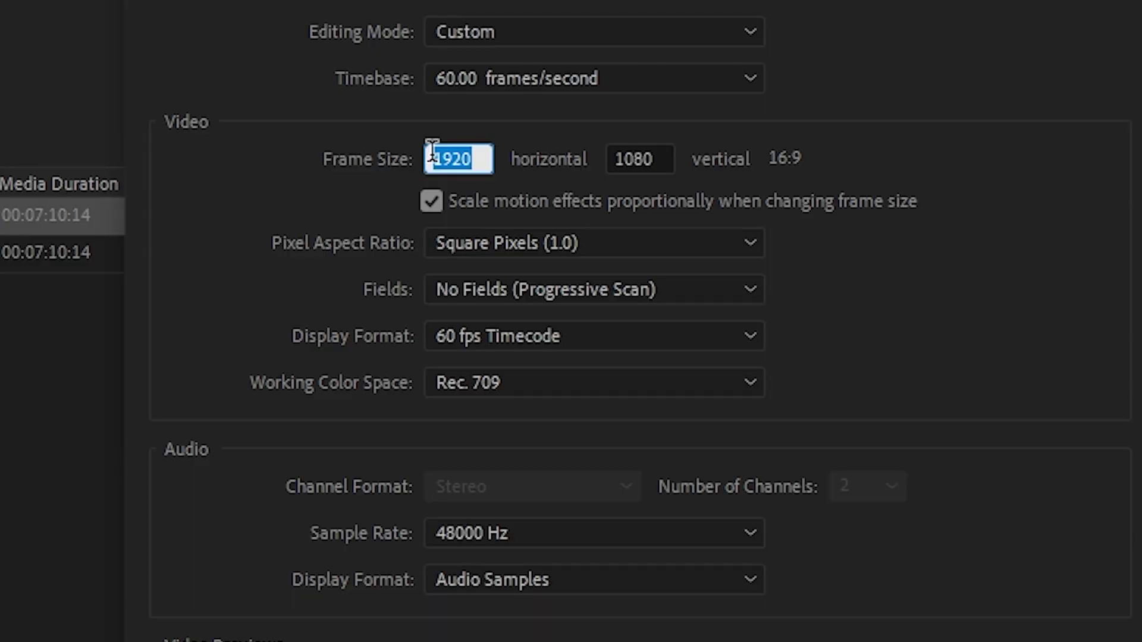
pyautogui.write('1080')
pyautogui.press('Tab')
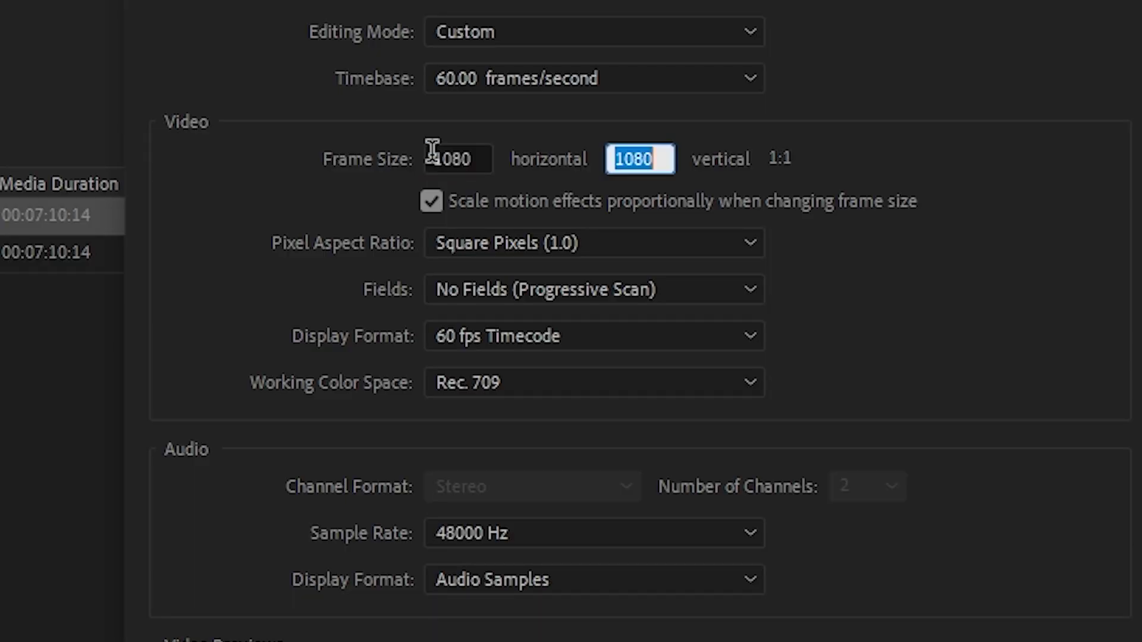
pyautogui.write('1920')
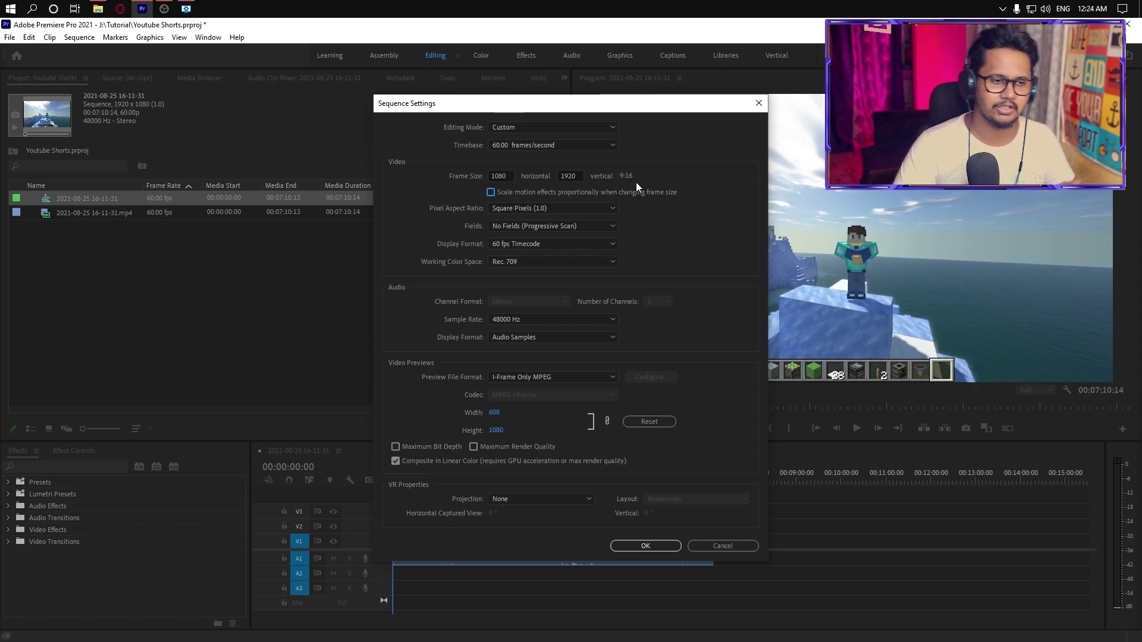
pyautogui.click(655, 545)
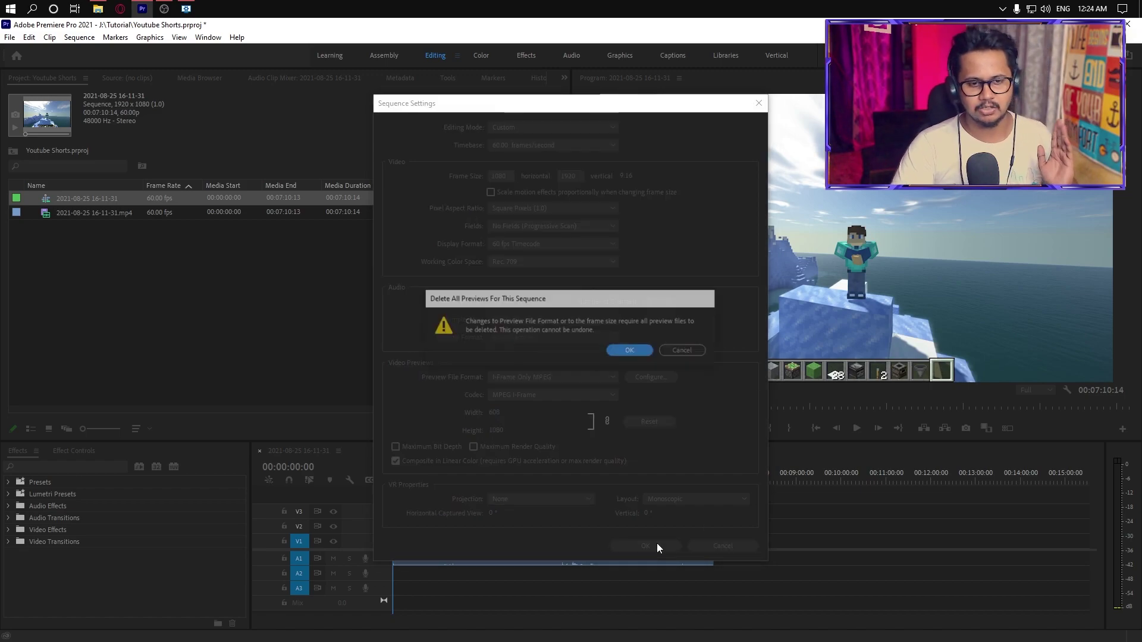
# - Accept deleting previews, then set the gameplay clip's Motion scale to 179
pyautogui.click(630, 351)
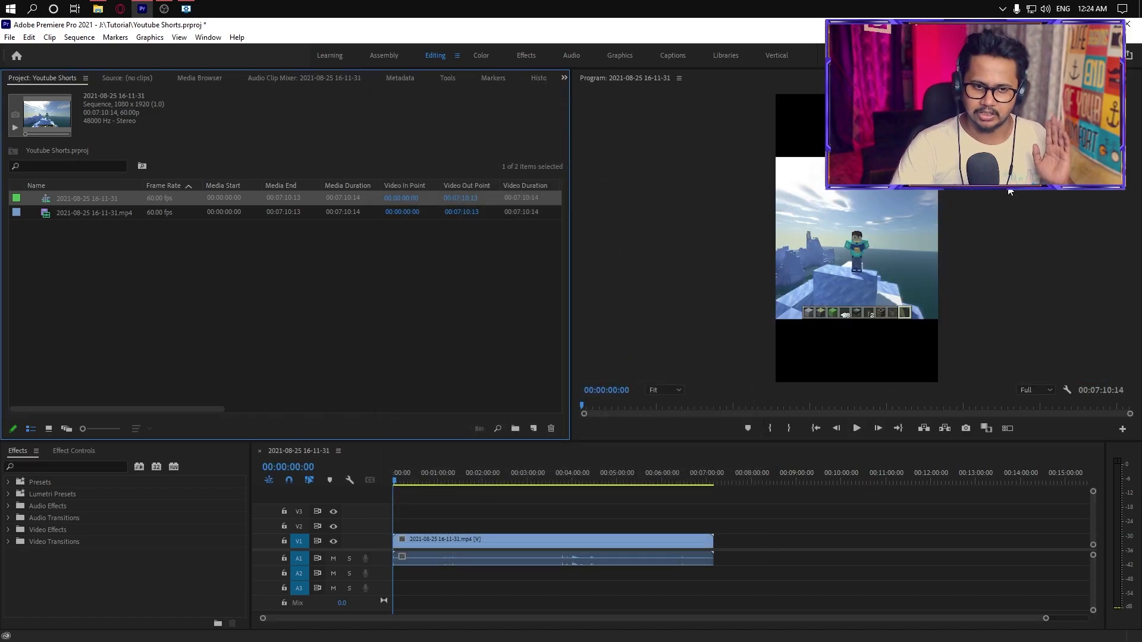
pyautogui.click(765, 528)
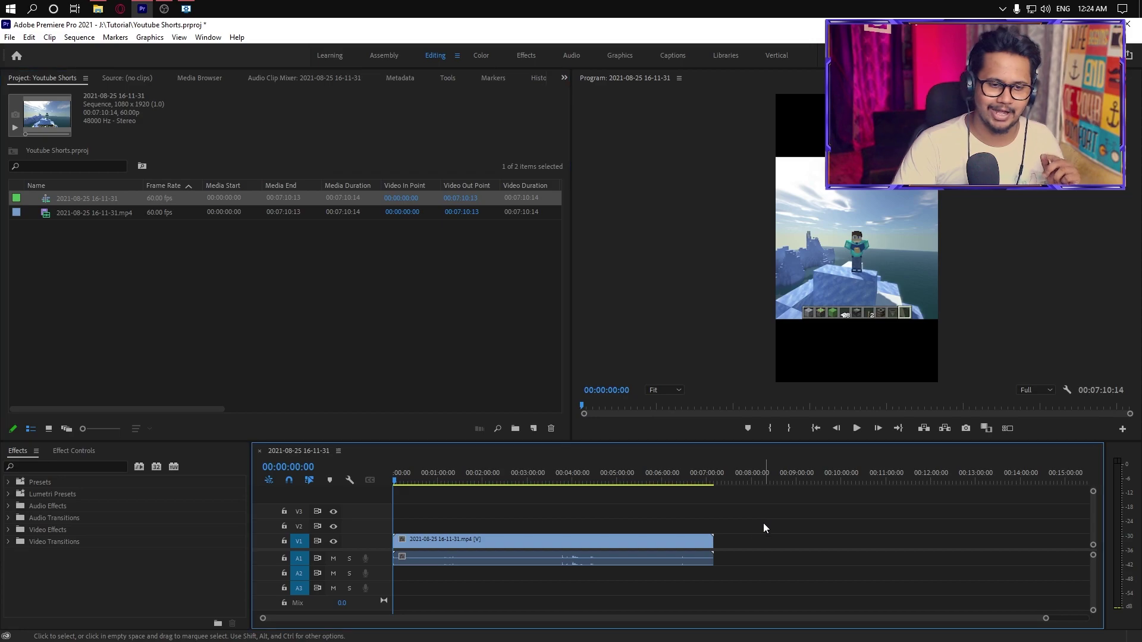
pyautogui.click(534, 543)
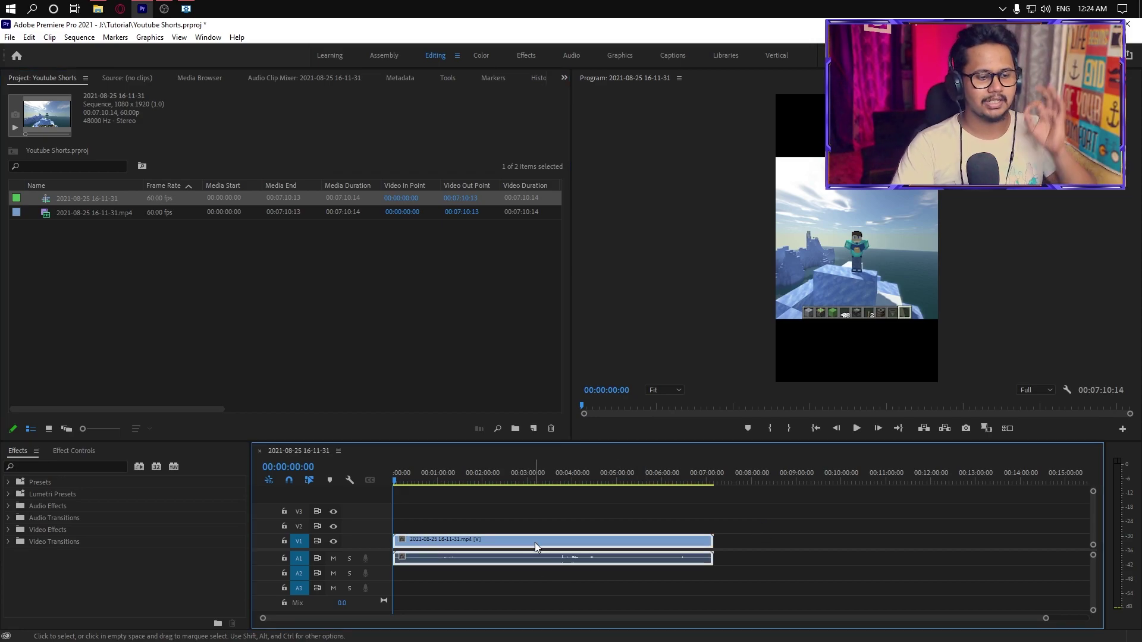
pyautogui.click(73, 450)
pyautogui.click(44, 497)
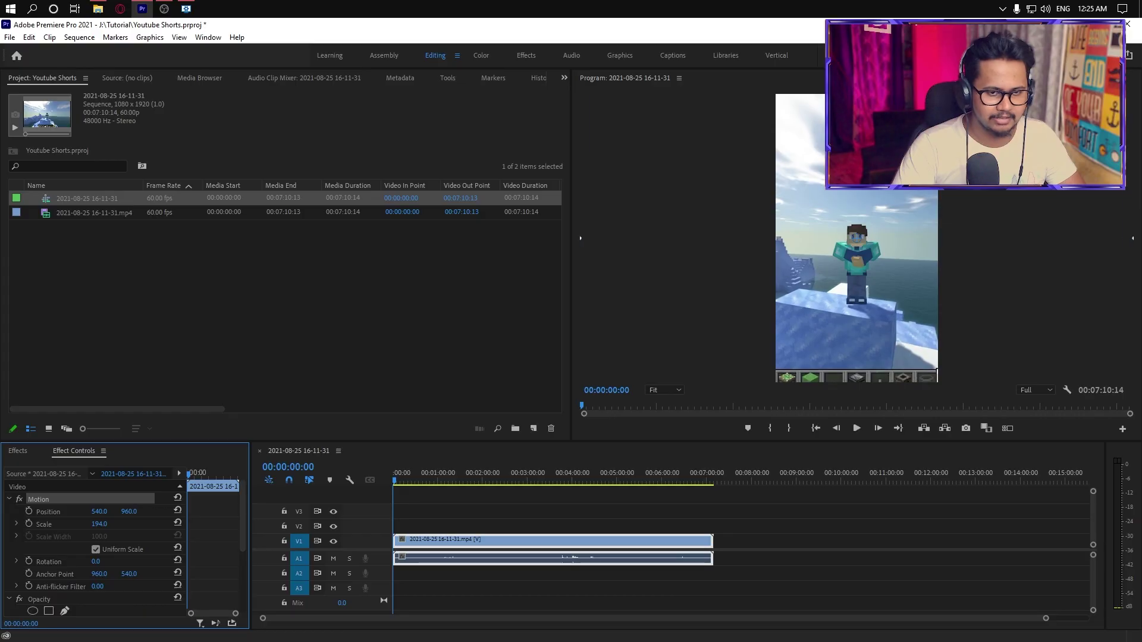
pyautogui.moveTo(162, 456); pyautogui.dragTo(246, 456)
pyautogui.moveTo(100, 524); pyautogui.dragTo(104, 524)
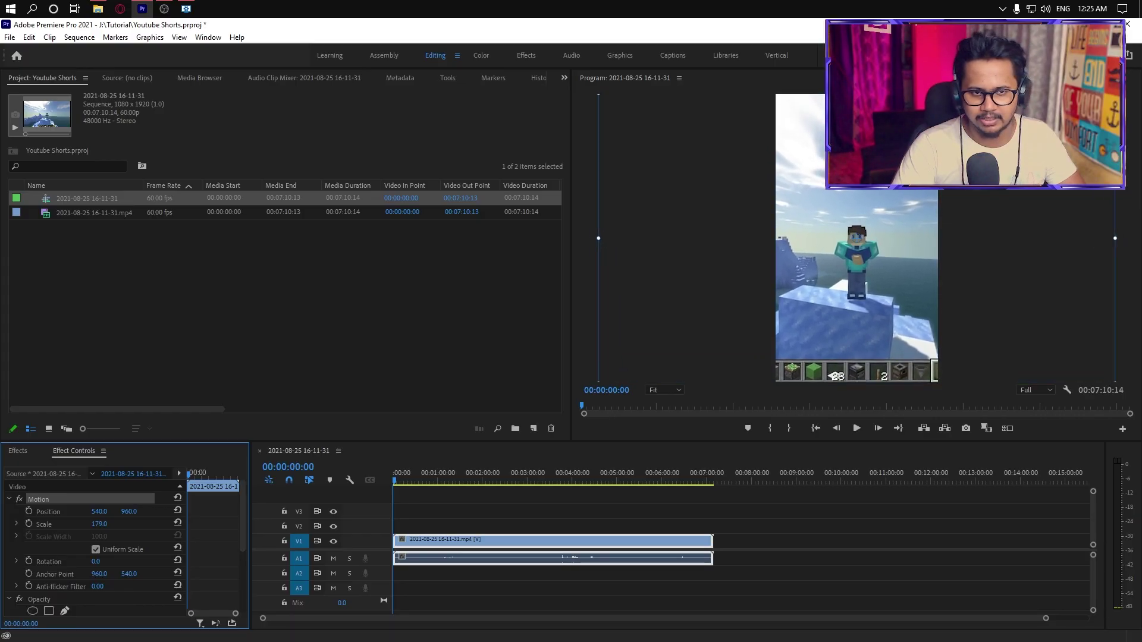
# - Play and scrub the timeline, trimming the sequence to 00:00:19:19 long
pyautogui.click(589, 207)
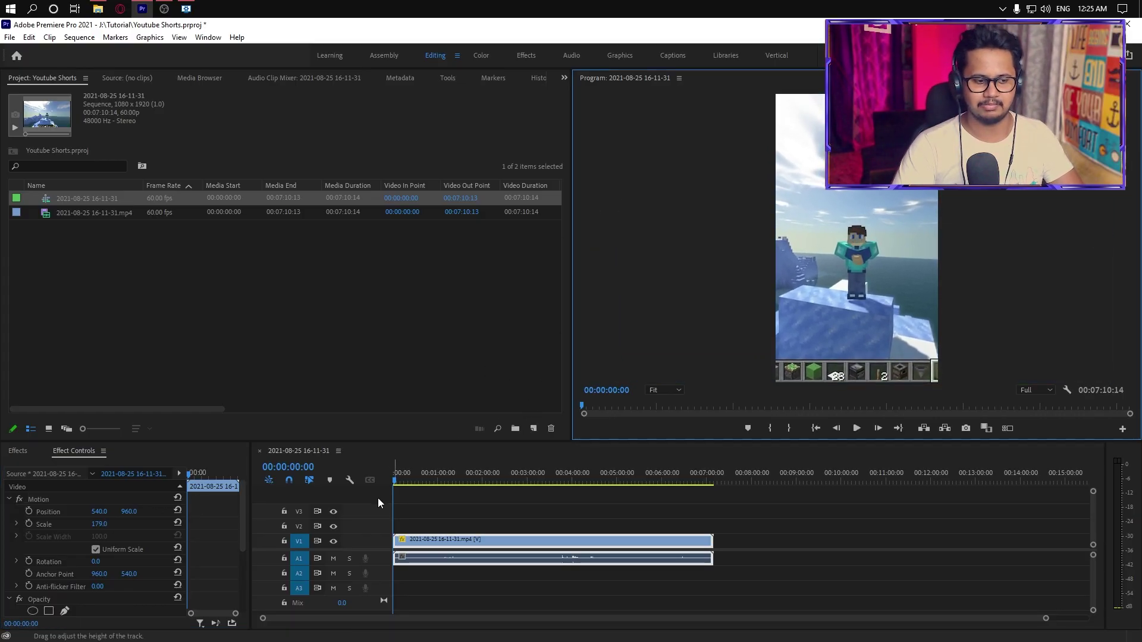
pyautogui.click(405, 480)
pyautogui.press('space')
pyautogui.press('=')
pyautogui.press('=')
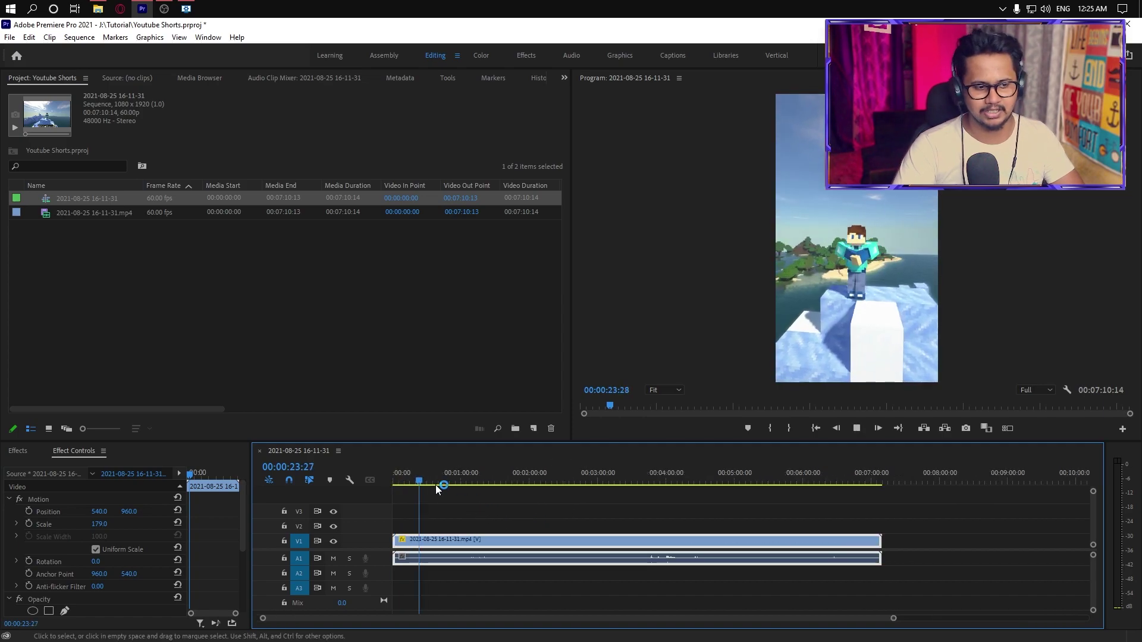
pyautogui.click(420, 481)
pyautogui.moveTo(420, 481); pyautogui.dragTo(459, 480)
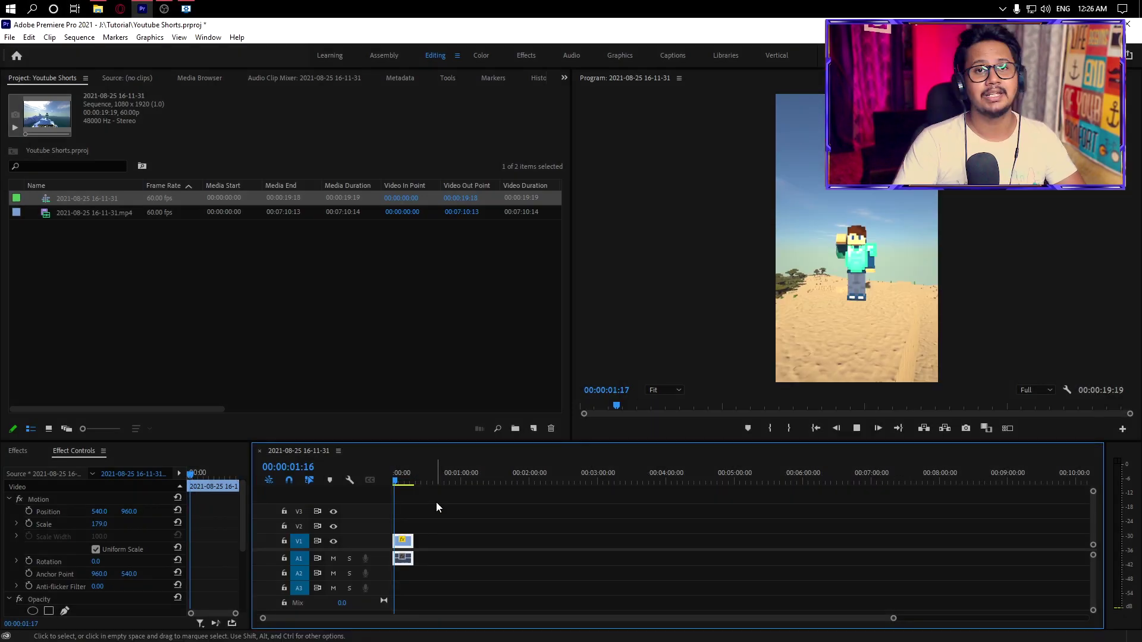
pyautogui.press('space')
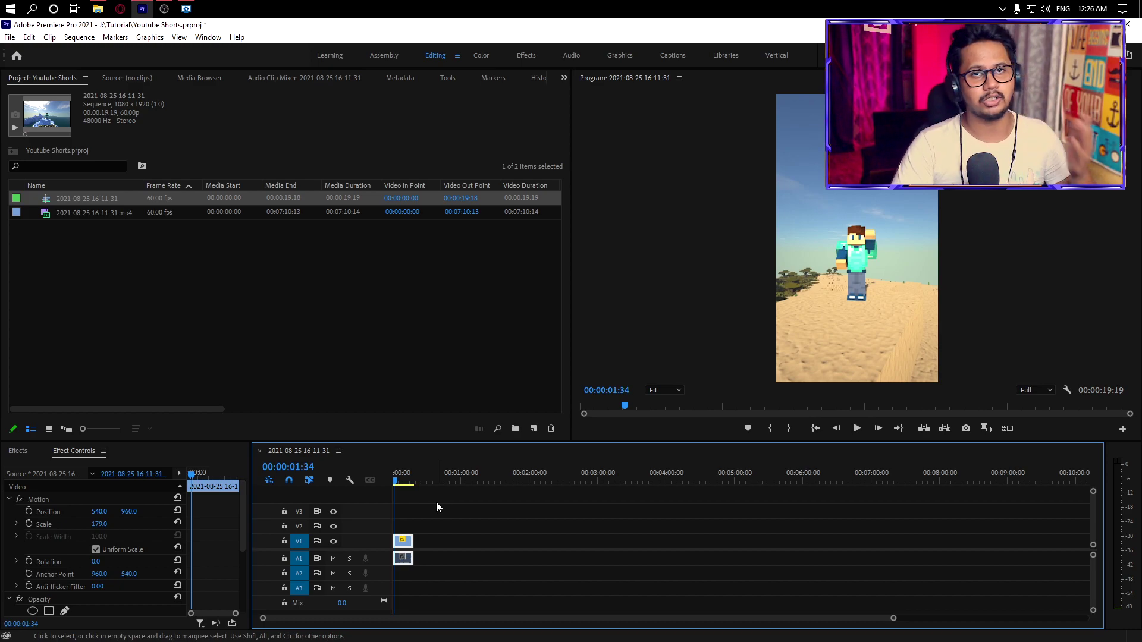
pyautogui.press('End')
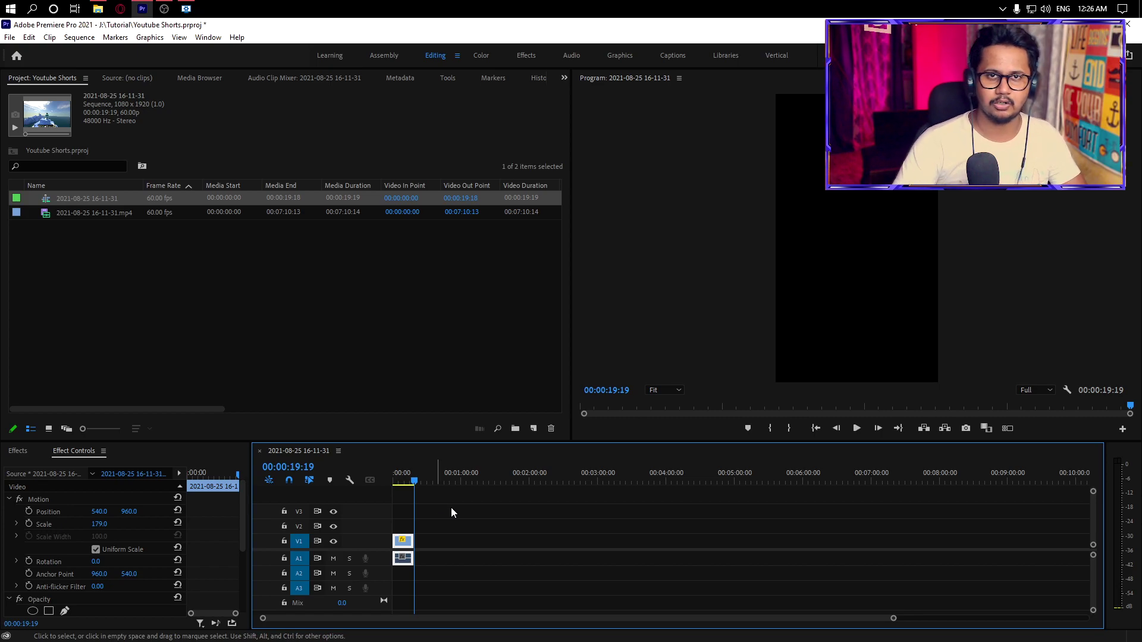
# - Choose the H.264 Match Source - Adaptive High Bitrate export preset
pyautogui.hotkey('ctrl', 'm')
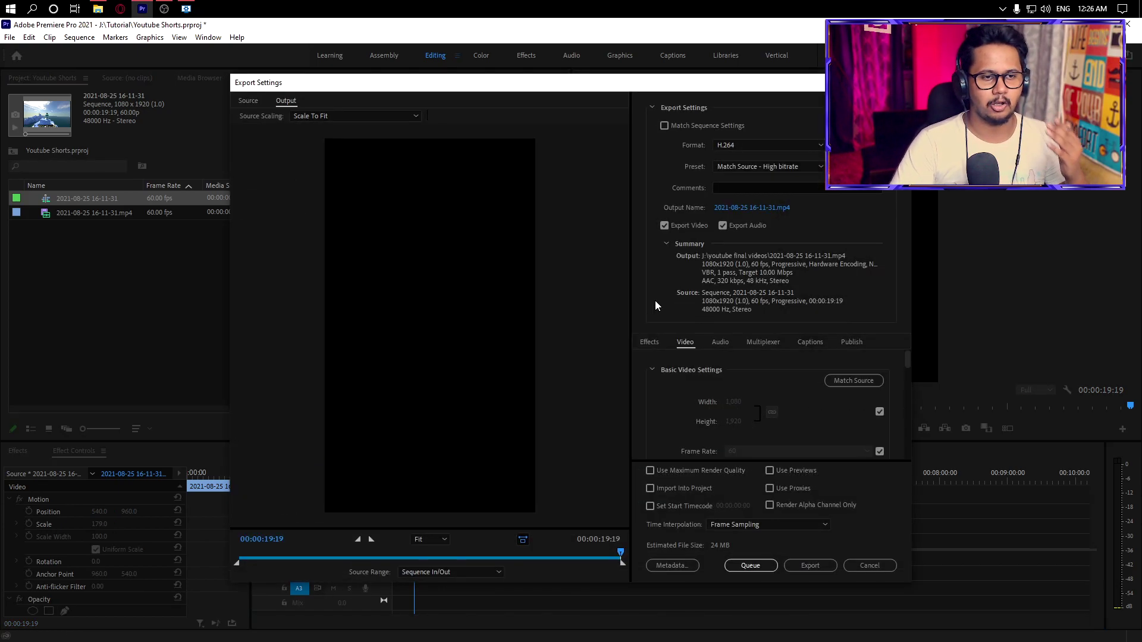
pyautogui.click(762, 168)
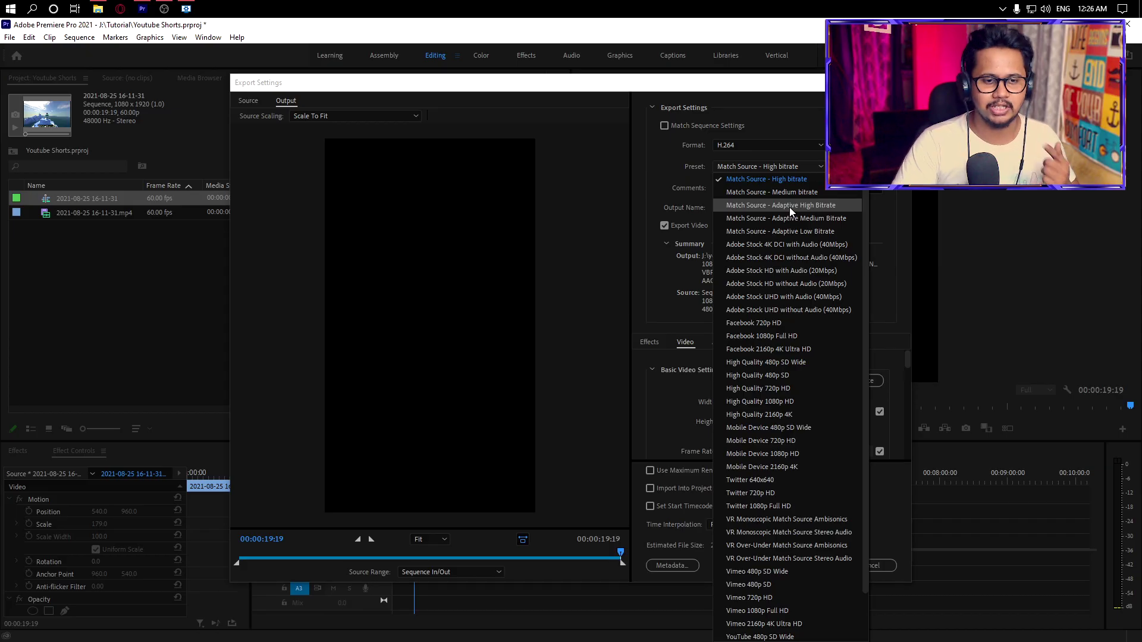
pyautogui.press('Escape')
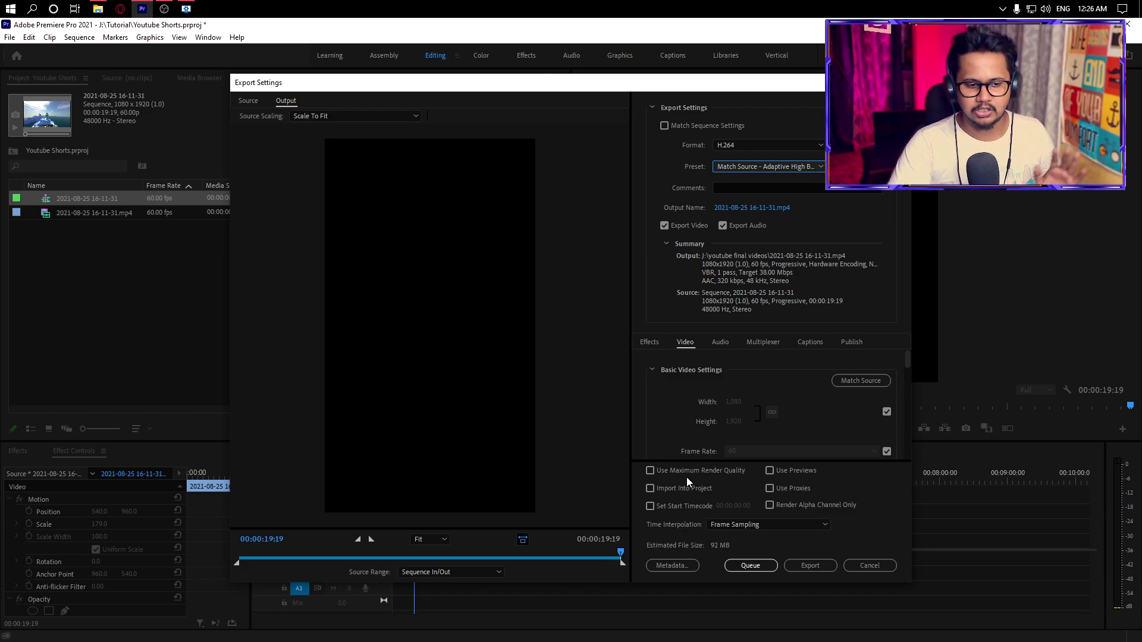
pyautogui.click(772, 208)
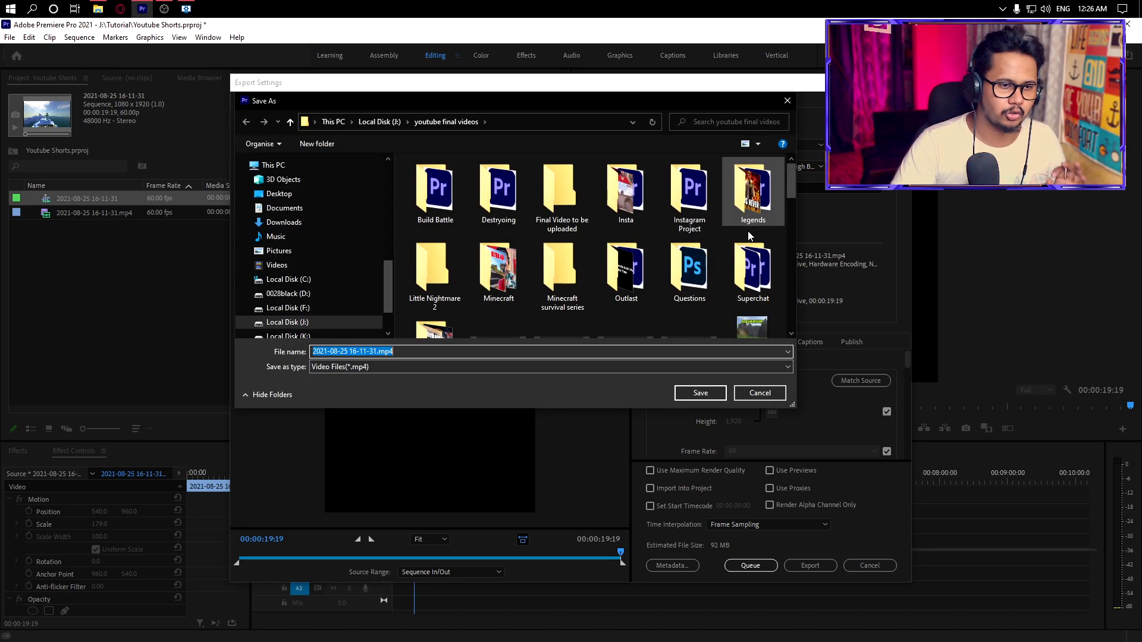
pyautogui.scroll(-2, 601, 267)
pyautogui.scroll(-1, 300, 329)
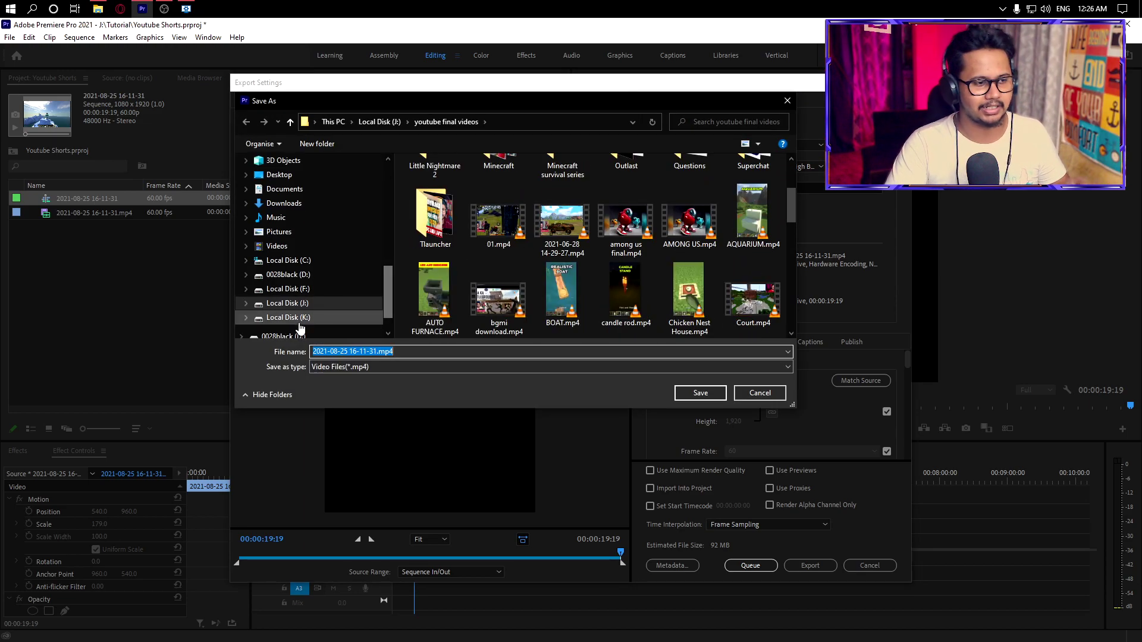
pyautogui.click(287, 303)
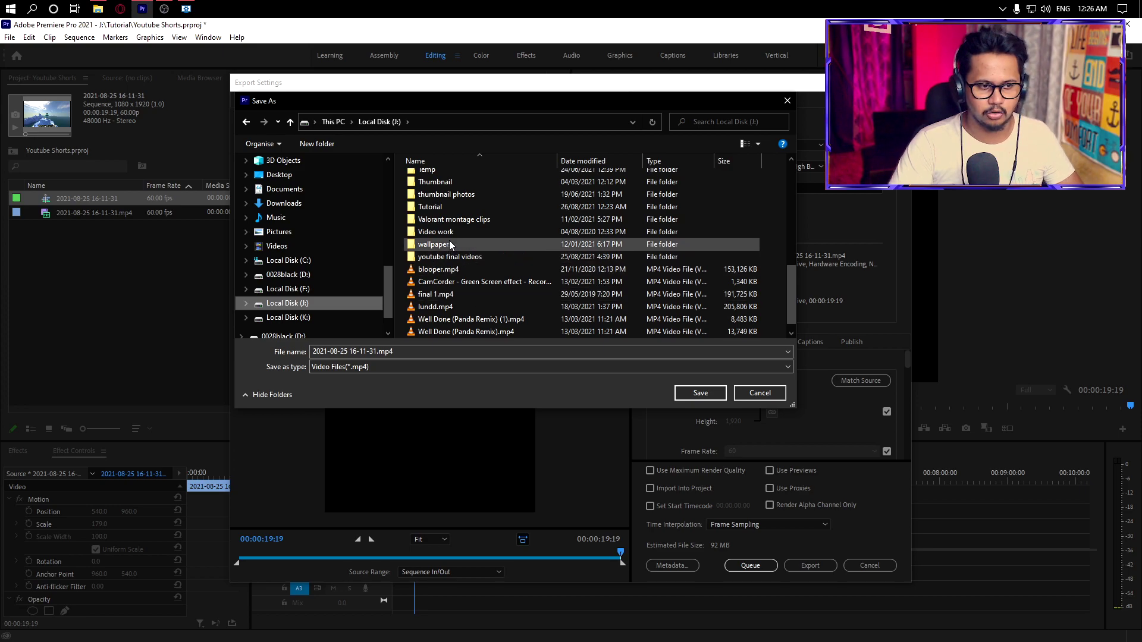
pyautogui.doubleClick(442, 208)
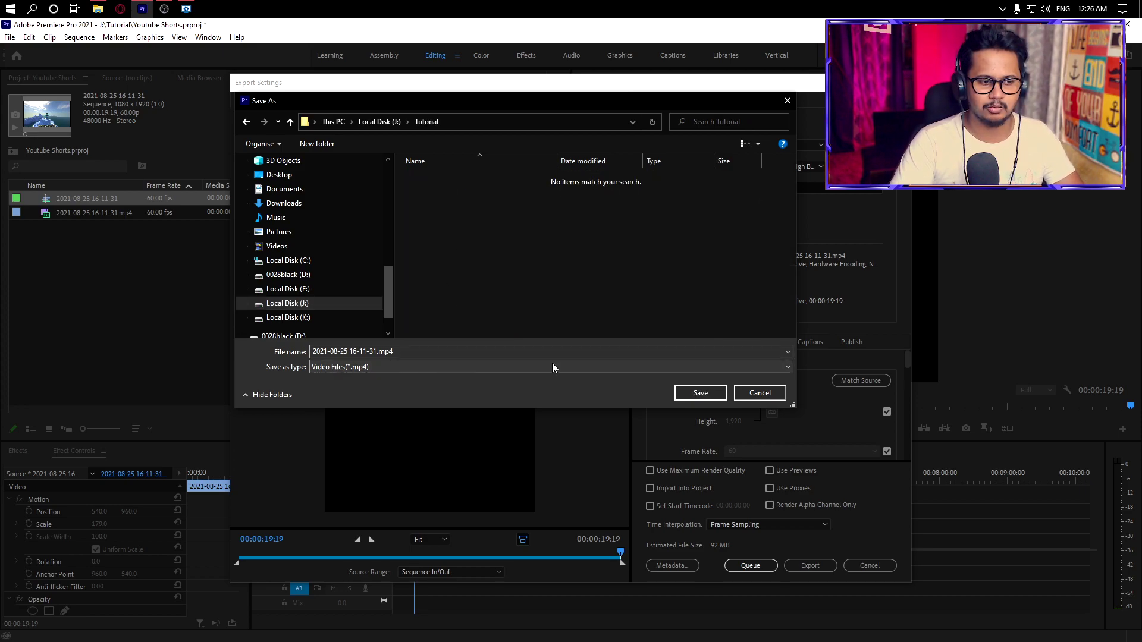
pyautogui.click(699, 394)
pyautogui.click(821, 563)
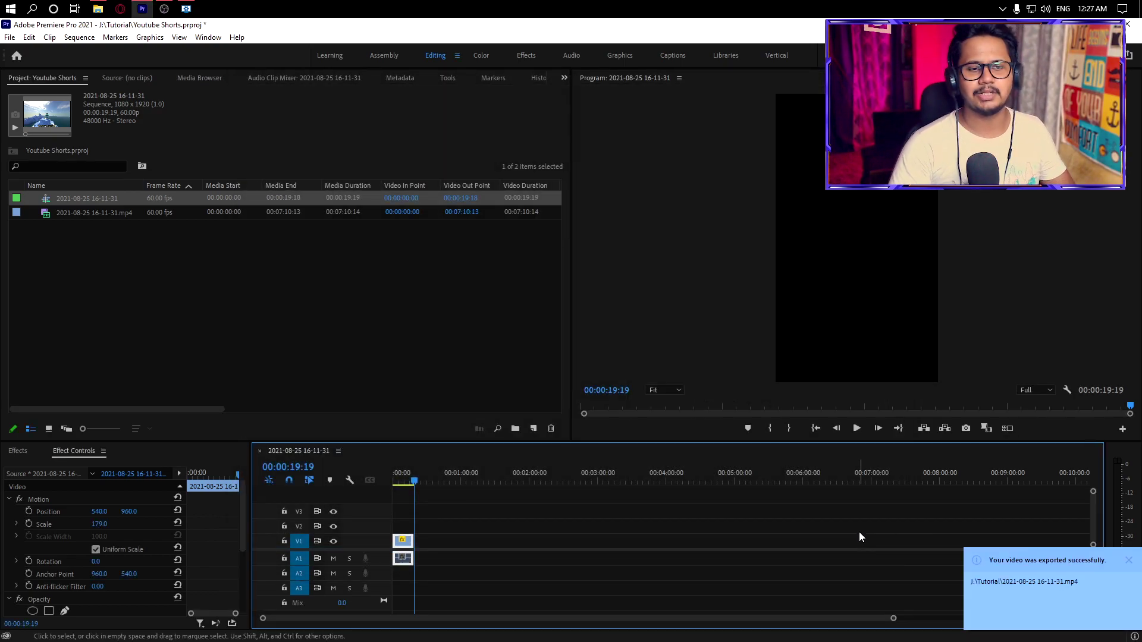
pyautogui.hotkey('alt', 'Tab')
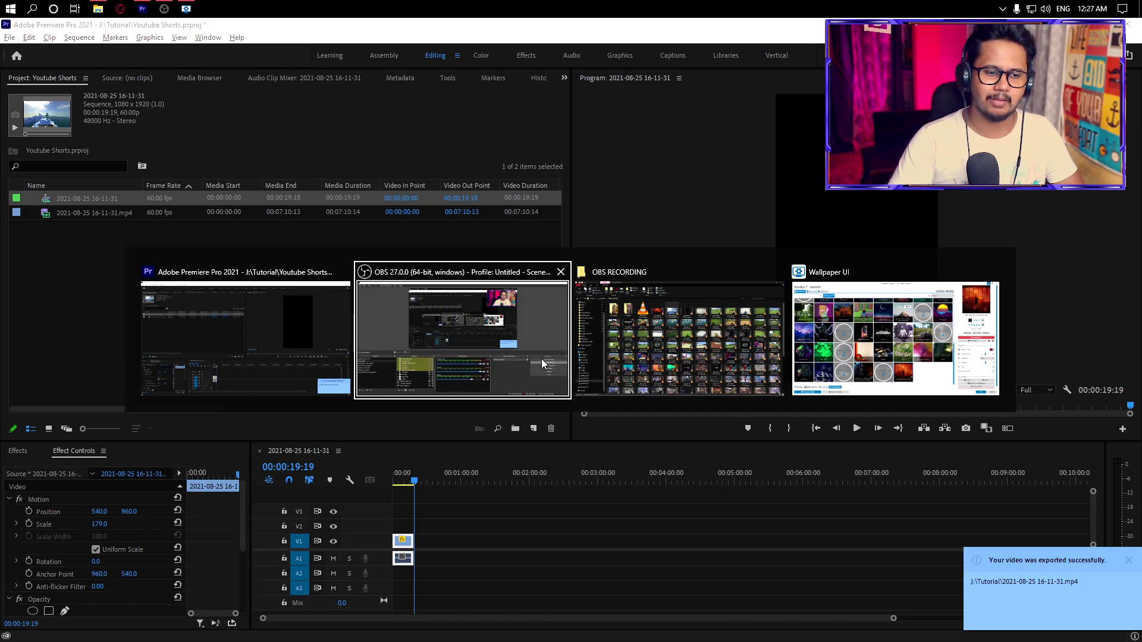
pyautogui.click(666, 352)
pyautogui.click(144, 113)
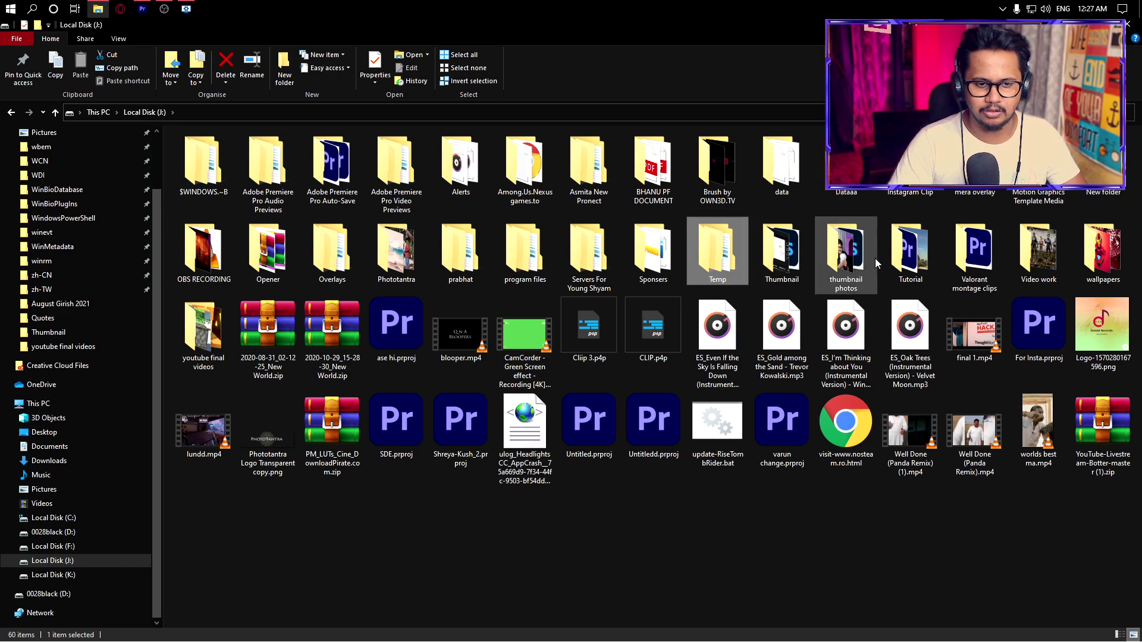
pyautogui.doubleClick(909, 257)
pyautogui.click(205, 150)
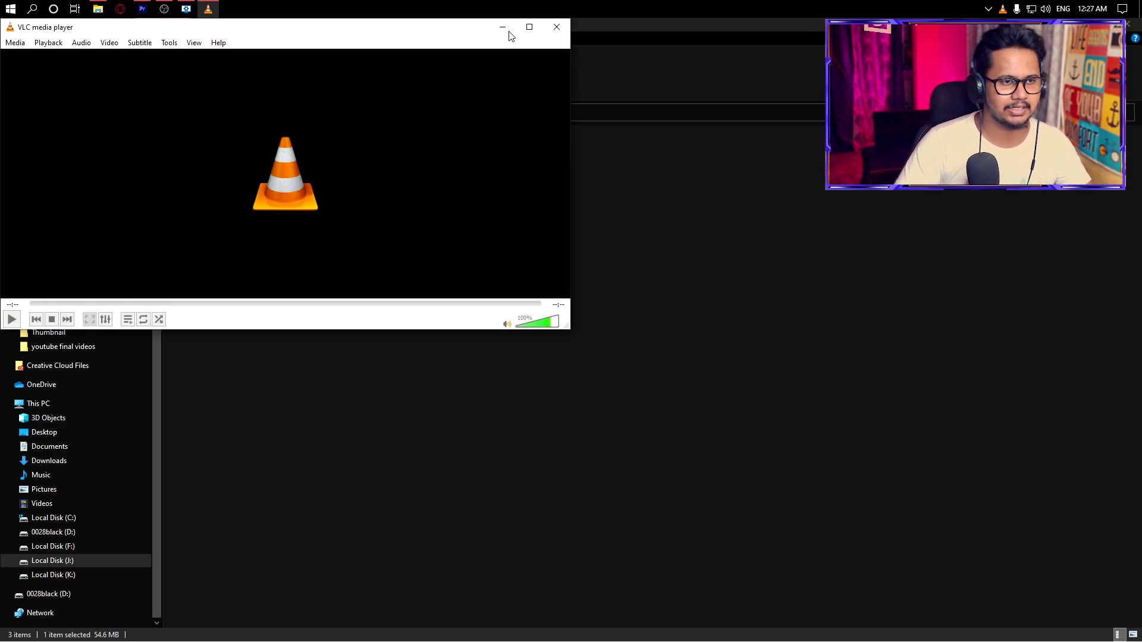
# - Play the 19-second vertical export maximized in VLC, then close VLC and deselect the file
pyautogui.click(530, 31)
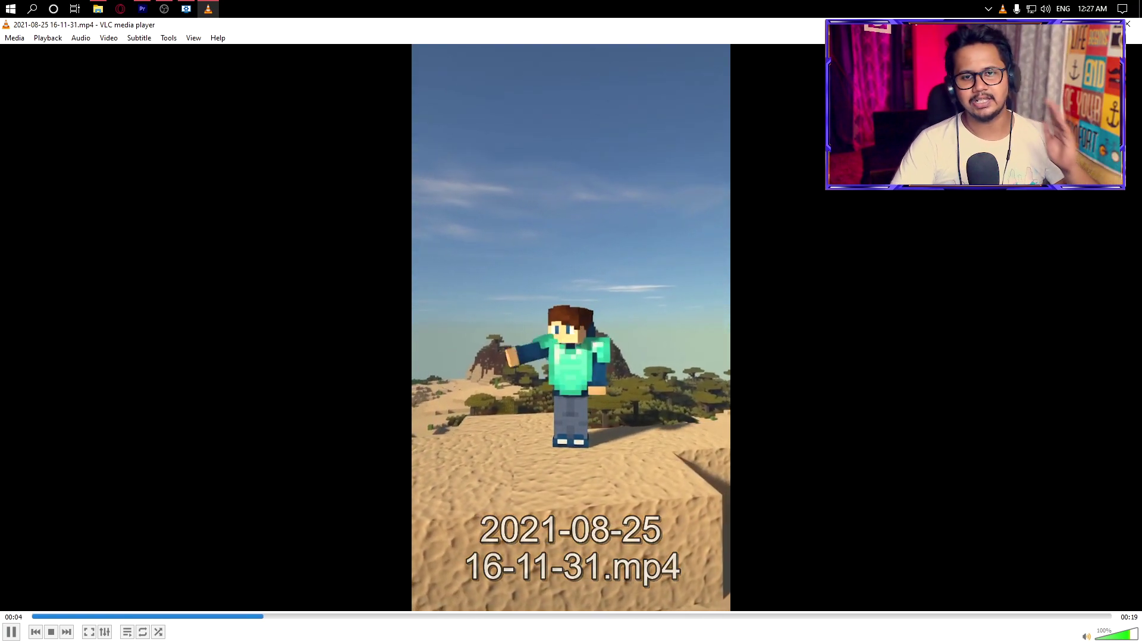
pyautogui.hotkey('alt', 'F4')
pyautogui.click(724, 304)
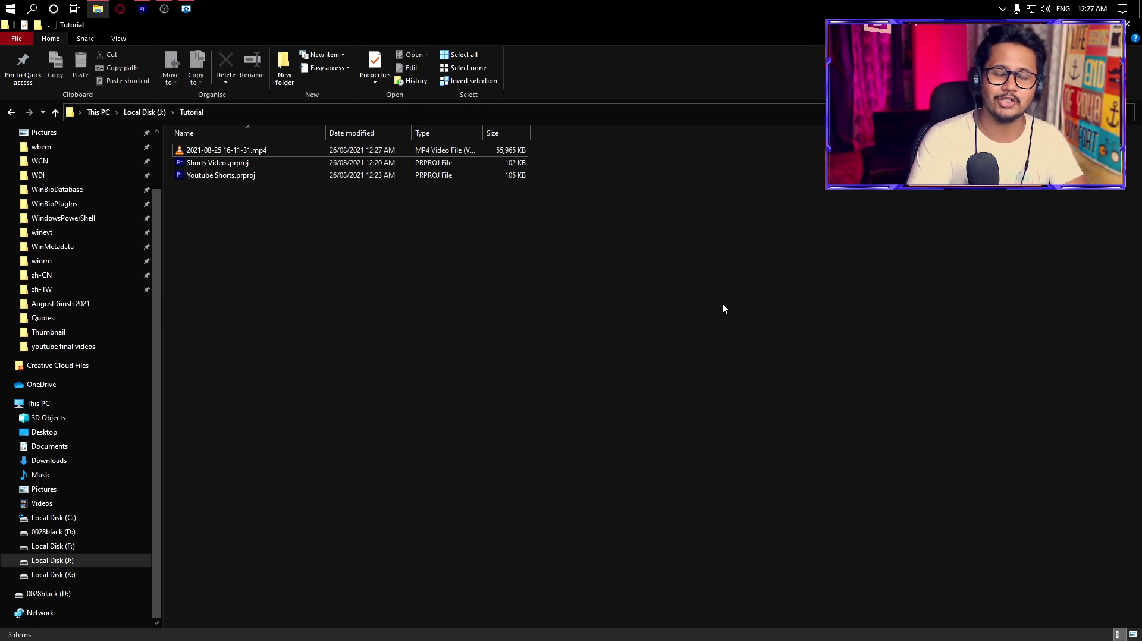
# - Bring the Youtube Shorts project in Premiere Pro back to the front
pyautogui.click(141, 9)
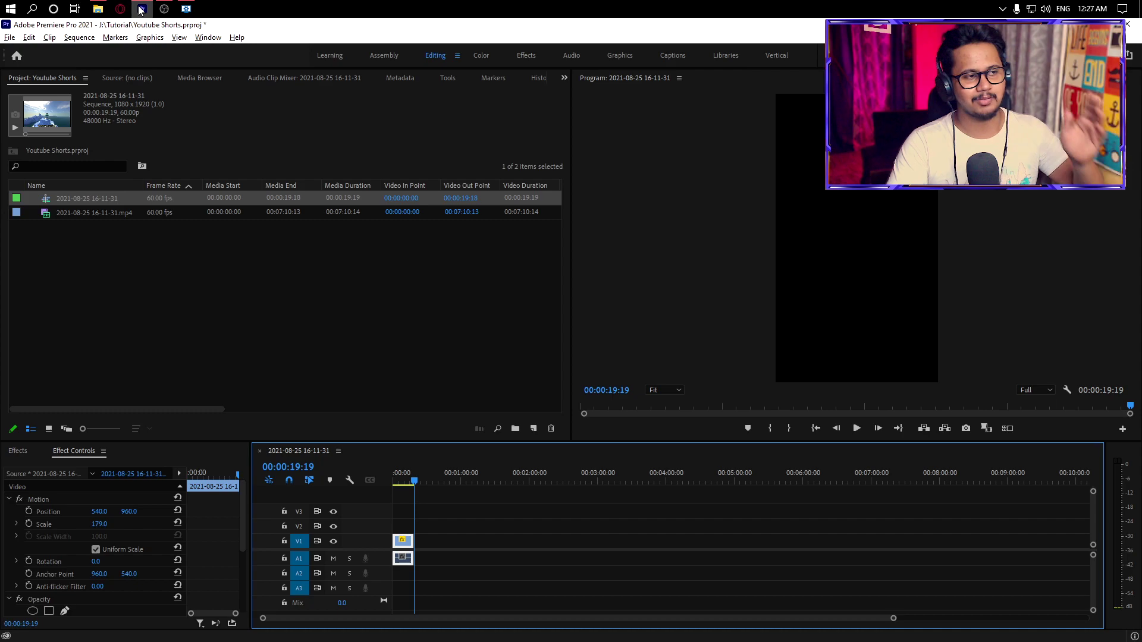